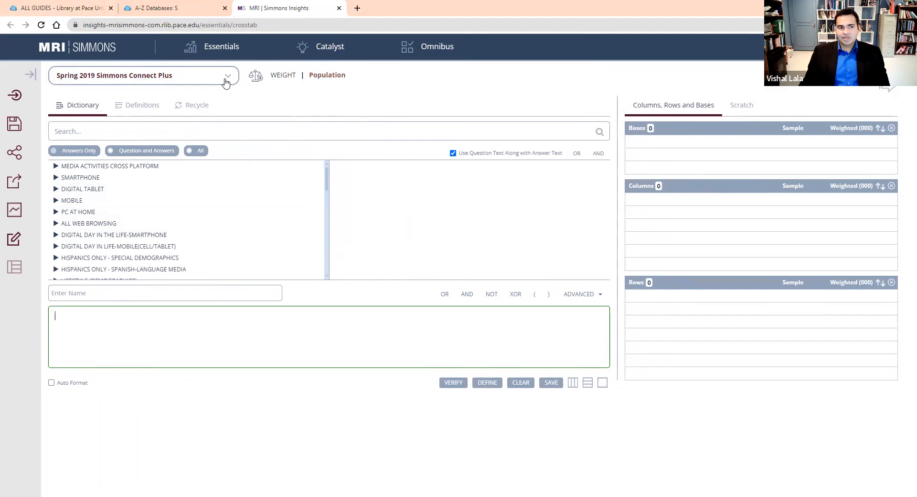
# Examine the available study groups and the yearly Simmons Connect studies, keeping Spring 2019 Simmons Connect Plus selected.
pyautogui.click(226, 81)
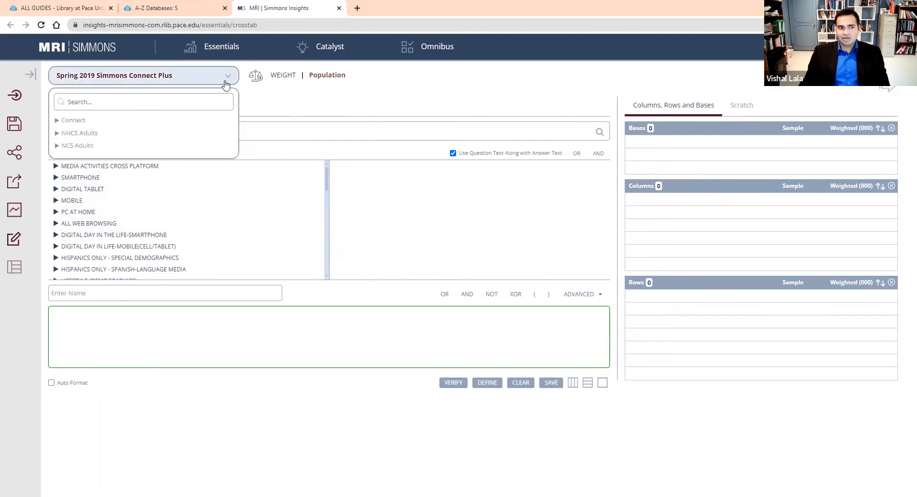
pyautogui.click(57, 121)
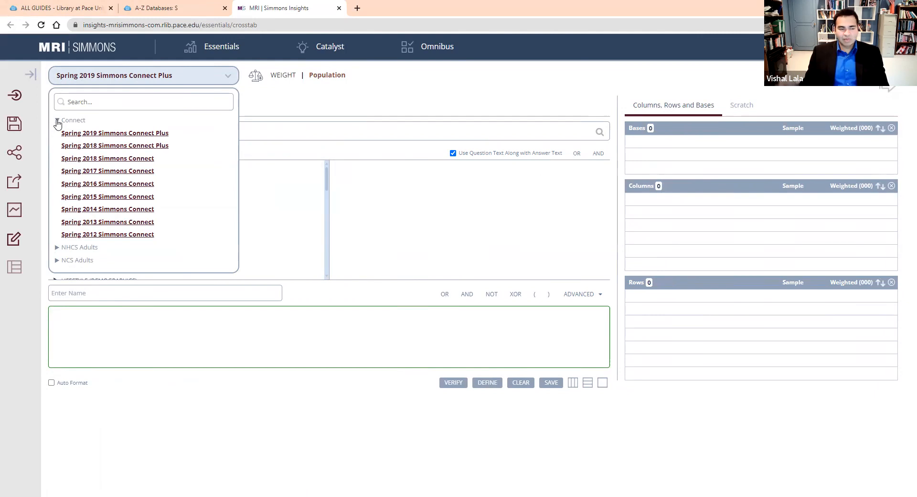
pyautogui.click(57, 120)
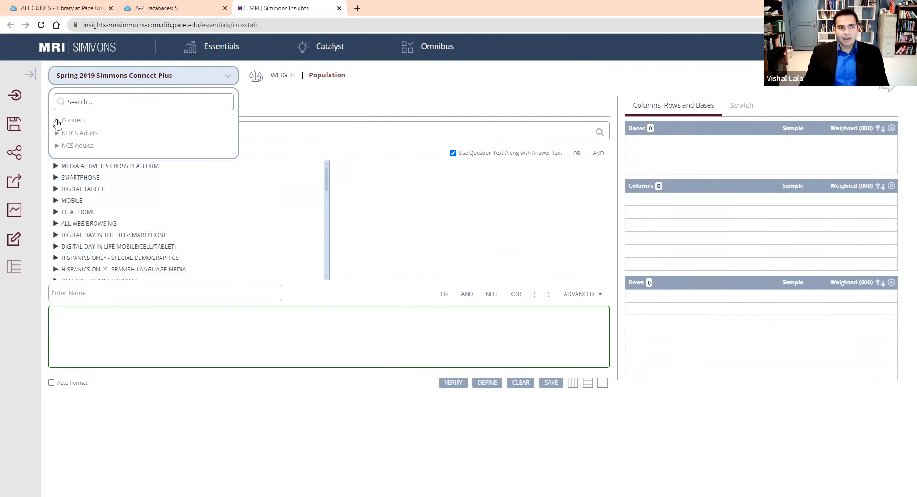
pyautogui.click(294, 101)
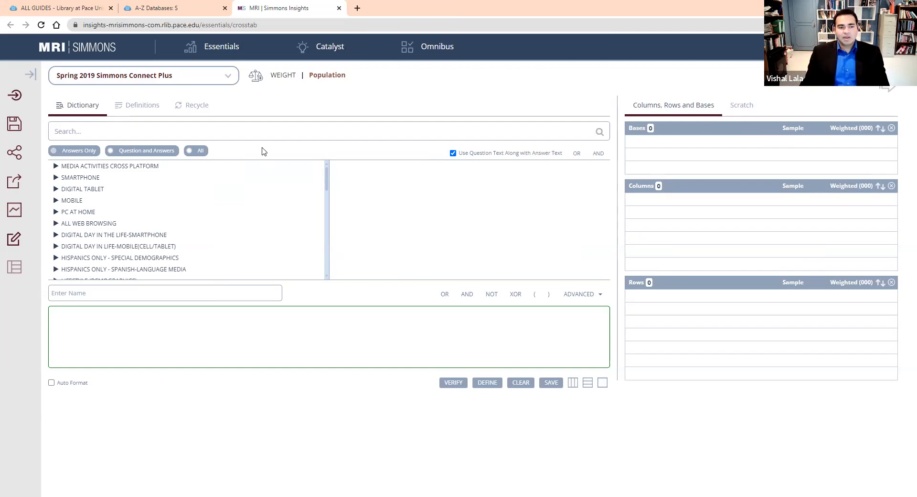
pyautogui.moveTo(225, 56)
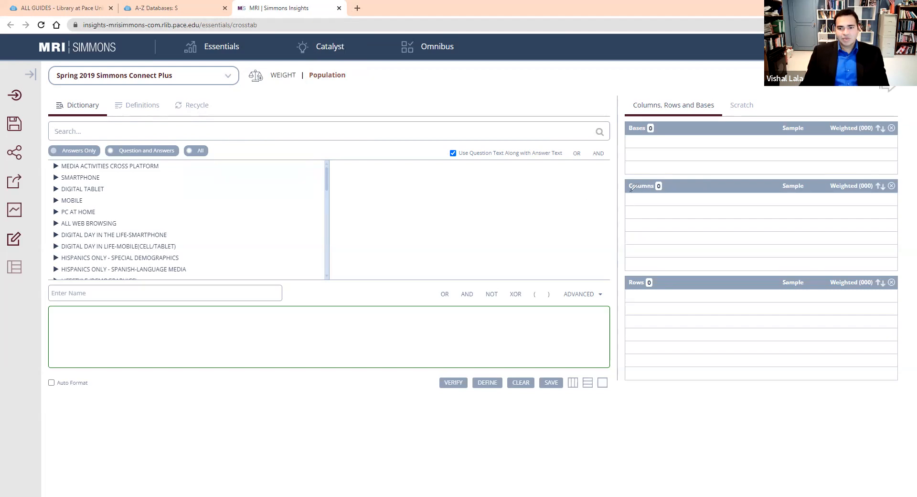
pyautogui.moveTo(627, 193)
pyautogui.mouseDown()
pyautogui.moveTo(629, 258)
pyautogui.moveTo(643, 195)
pyautogui.mouseUp()
pyautogui.moveTo(791, 181); pyautogui.dragTo(600, 268)
pyautogui.moveTo(631, 298); pyautogui.dragTo(630, 361)
pyautogui.moveTo(659, 293); pyautogui.dragTo(697, 290)
pyautogui.moveTo(772, 281); pyautogui.dragTo(631, 362)
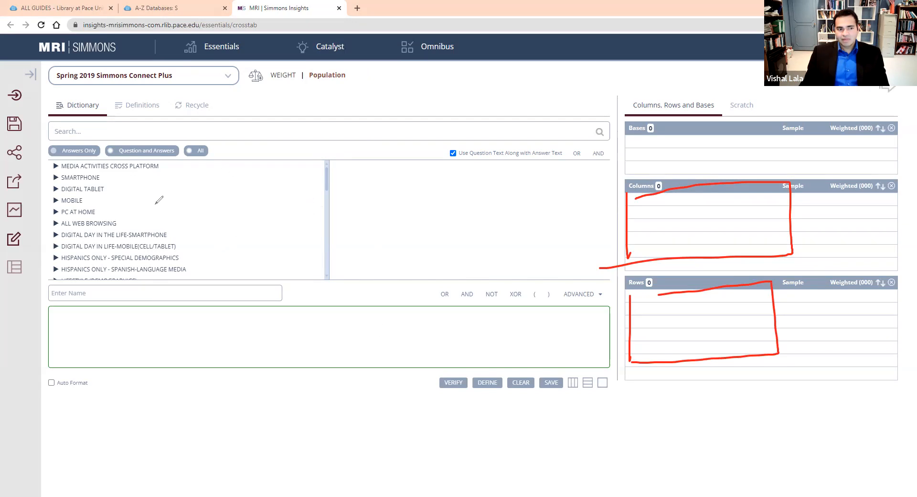
pyautogui.moveTo(75, 164)
pyautogui.mouseDown()
pyautogui.moveTo(181, 167)
pyautogui.moveTo(128, 262)
pyautogui.moveTo(94, 195)
pyautogui.mouseUp()
pyautogui.moveTo(353, 244); pyautogui.dragTo(321, 322)
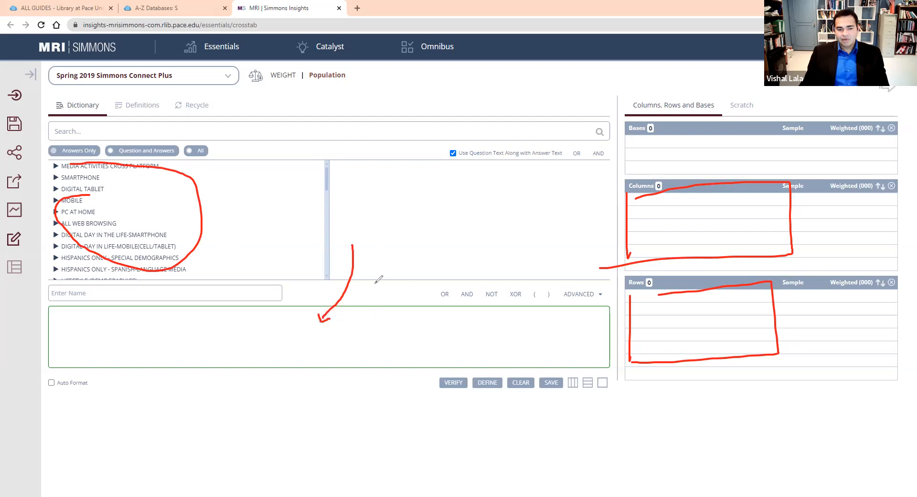
pyautogui.moveTo(497, 343)
pyautogui.mouseDown()
pyautogui.moveTo(613, 347)
pyautogui.moveTo(653, 337)
pyautogui.moveTo(647, 345)
pyautogui.mouseUp()
pyautogui.moveTo(560, 347); pyautogui.dragTo(646, 238)
pyautogui.moveTo(646, 238); pyautogui.dragTo(647, 244)
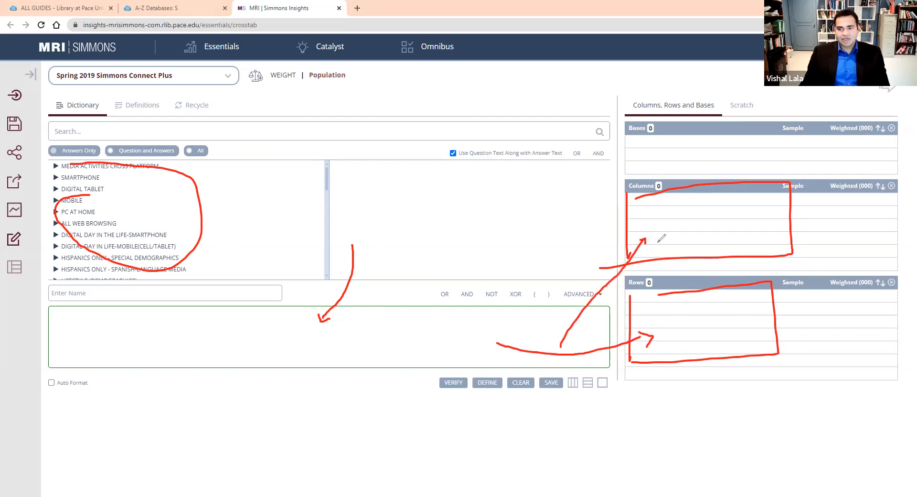
pyautogui.moveTo(882, 87); pyautogui.dragTo(898, 87)
pyautogui.click(636, 55)
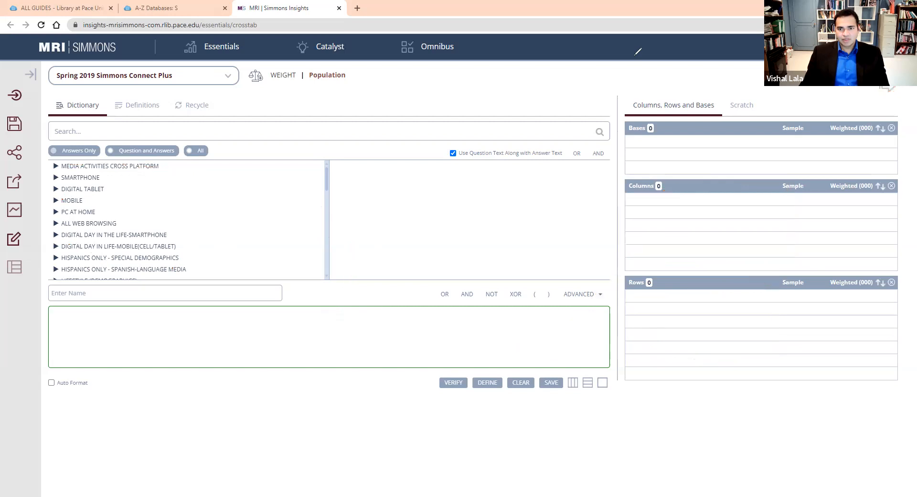
# Search the dictionary for "frozen yogurt" with the search scope set to All.
pyautogui.click(147, 130)
pyautogui.write('frozen yor')
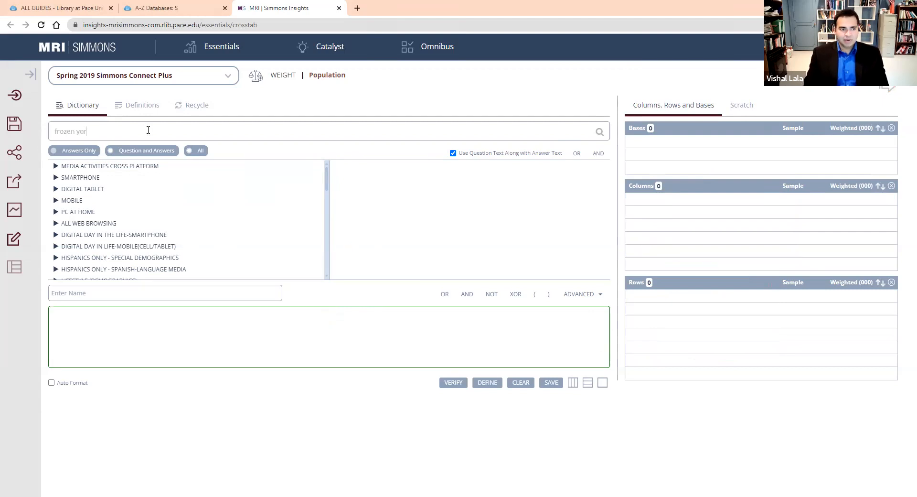
pyautogui.press('BackSpace')
pyautogui.write('gurt')
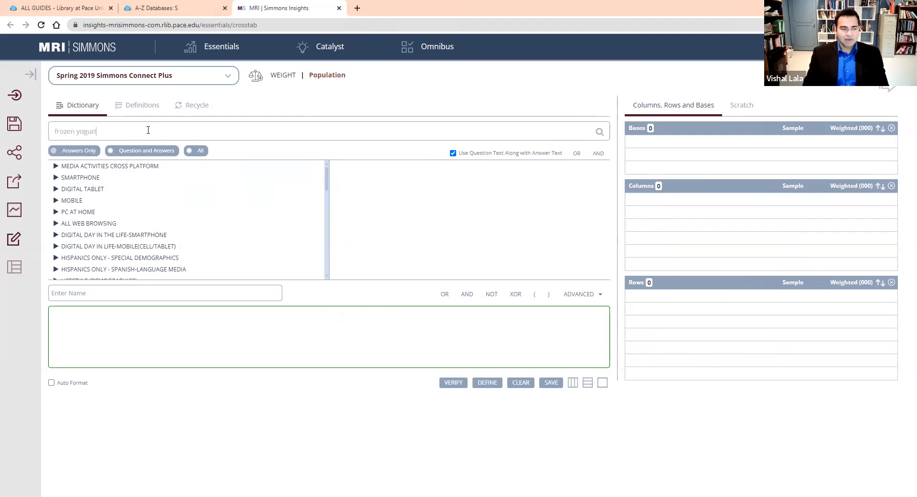
pyautogui.press('Return')
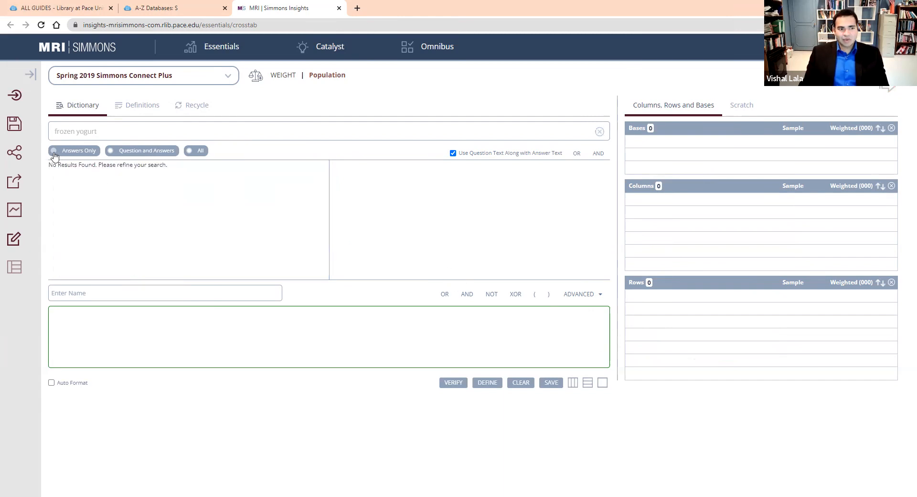
pyautogui.click(201, 152)
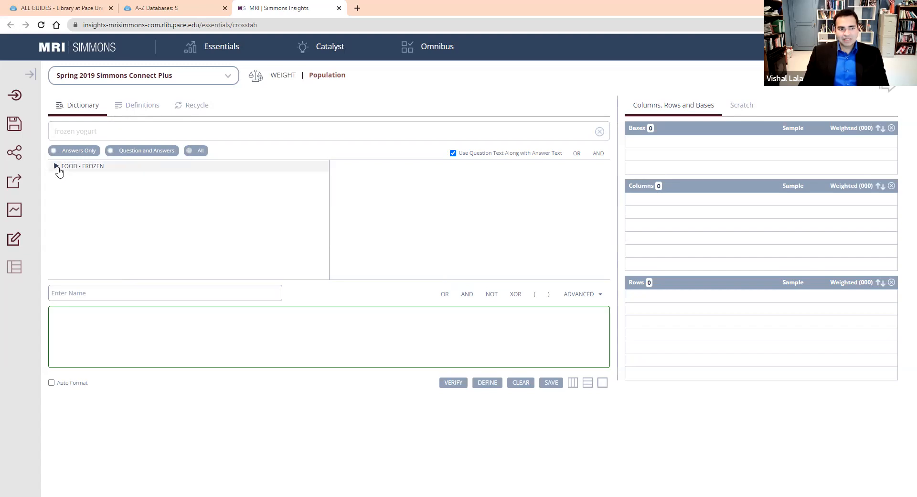
# Add the Yes answer of the "Frozen Yogurt (Store Bought) - Eat?" question under Food - Frozen to the definition expression.
pyautogui.click(56, 167)
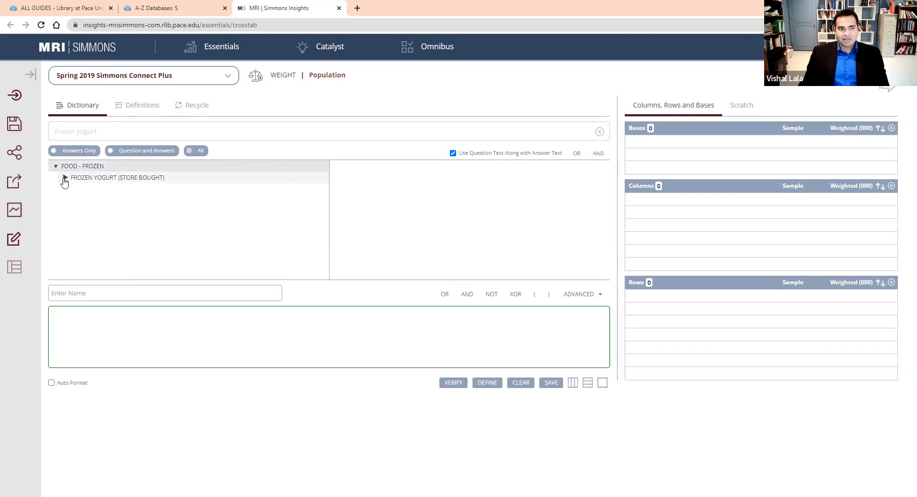
pyautogui.click(64, 179)
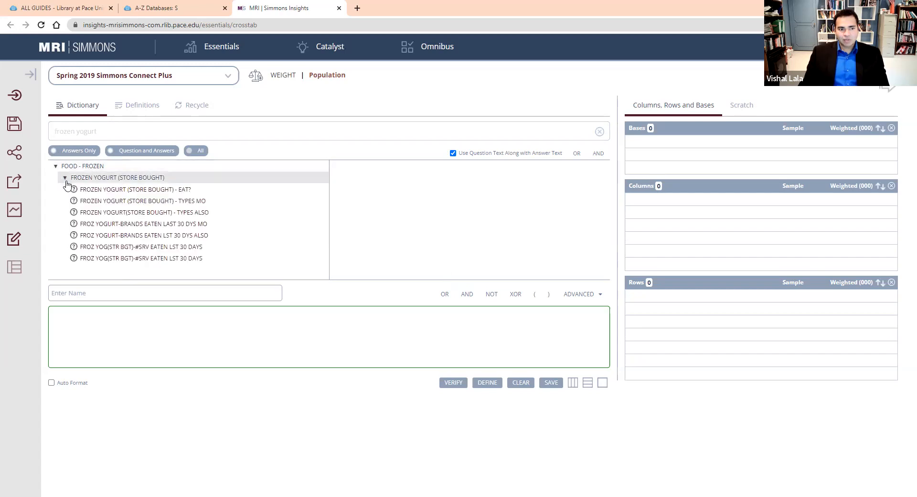
pyautogui.click(98, 202)
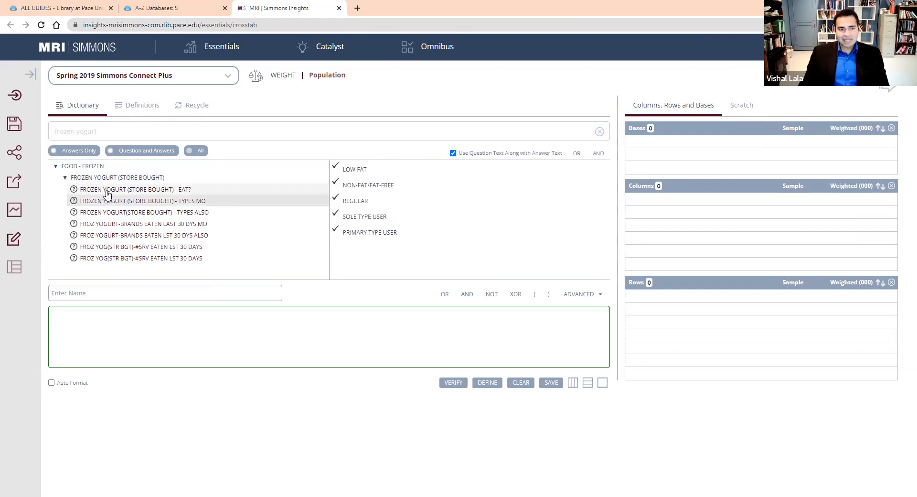
pyautogui.click(106, 190)
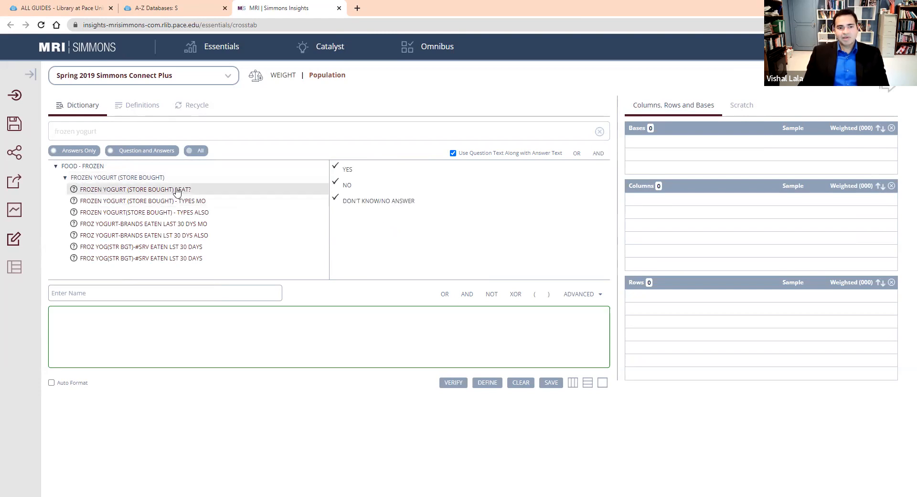
pyautogui.click(363, 170)
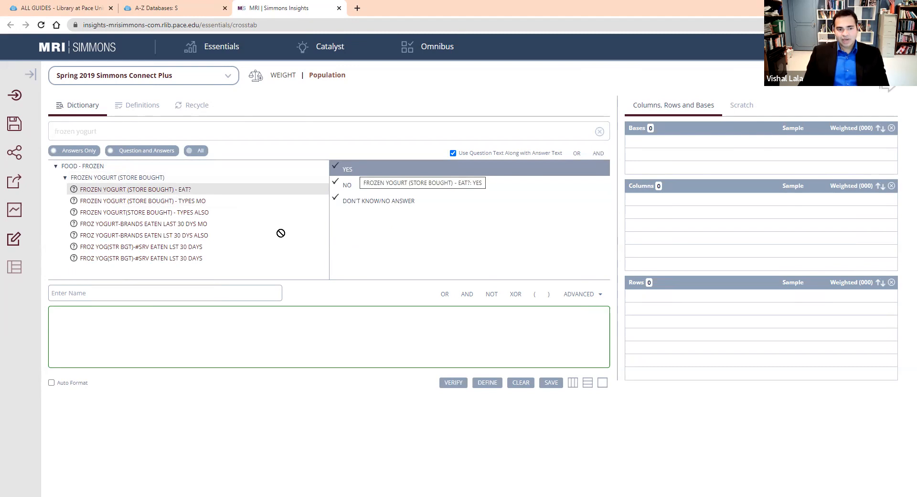
pyautogui.moveTo(270, 294); pyautogui.dragTo(268, 327)
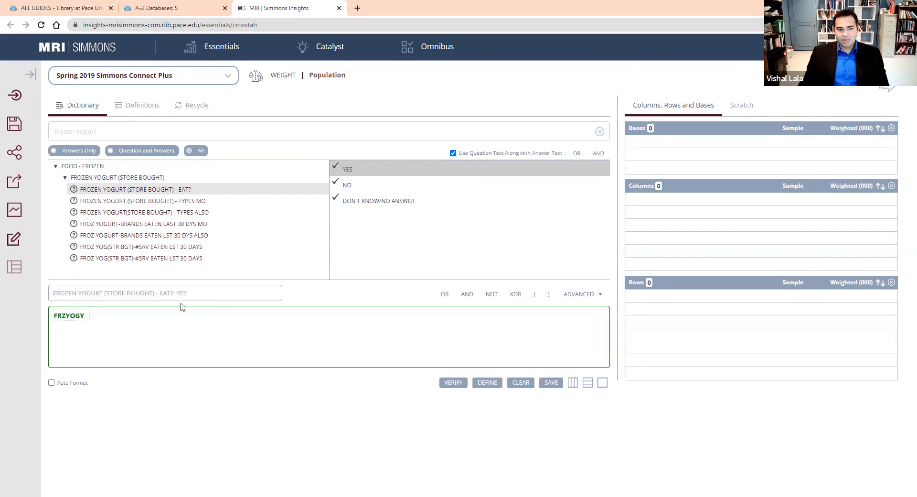
# Name the frozen yogurt definition "Froyo Consumers", verify it and place it in the crosstab columns.
pyautogui.moveTo(198, 292); pyautogui.dragTo(18, 317)
pyautogui.write('F')
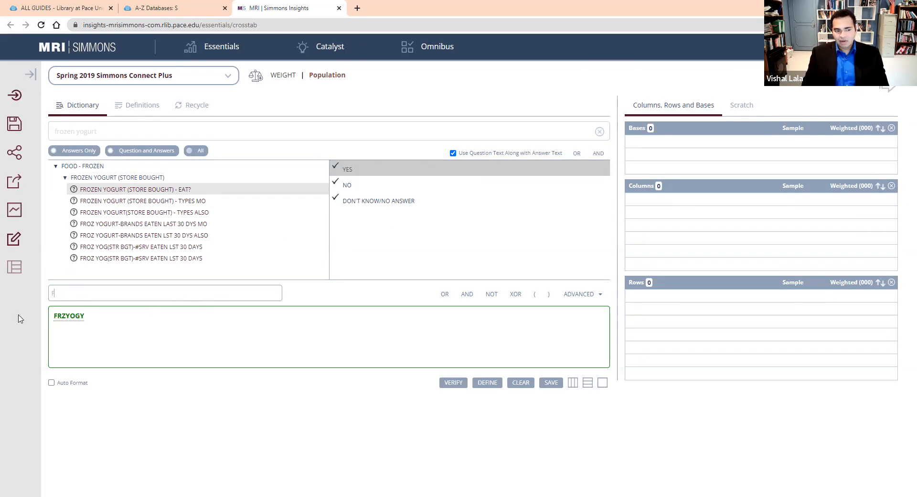
pyautogui.write('royo')
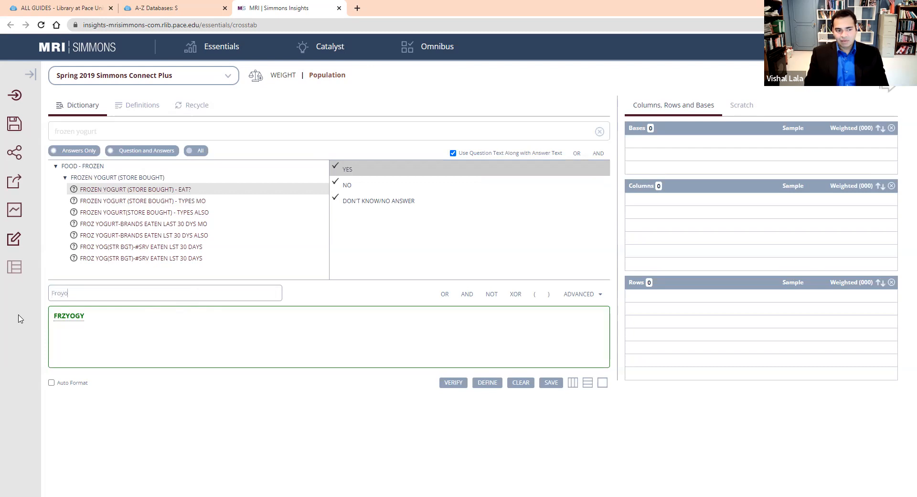
pyautogui.write(' Consumers')
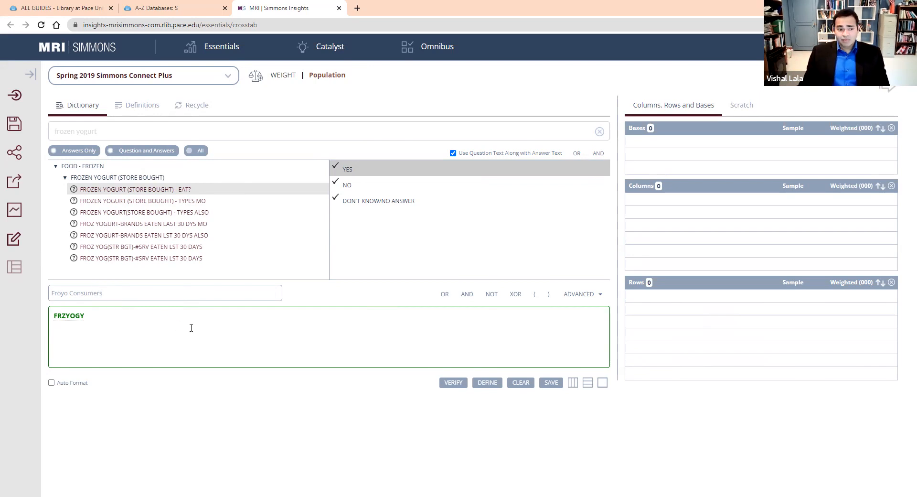
pyautogui.click(449, 386)
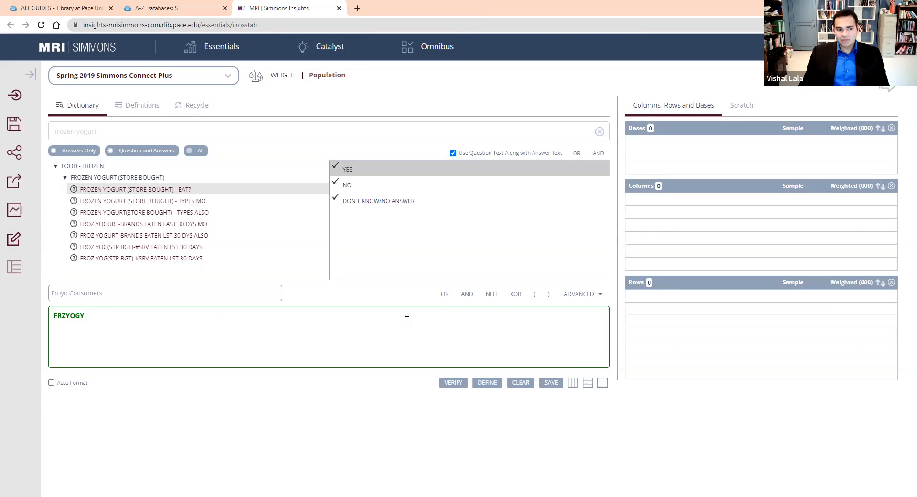
pyautogui.click(574, 387)
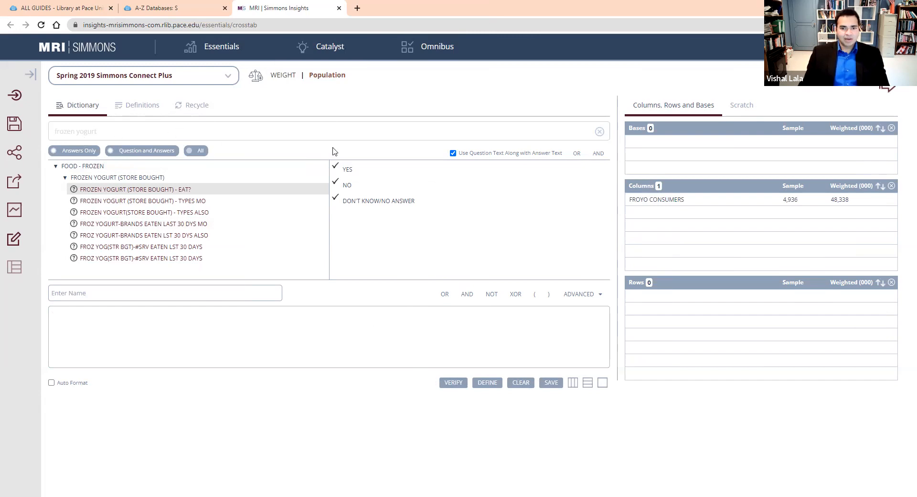
# Clear the previous dictionary search and search for "ice cream".
pyautogui.click(600, 131)
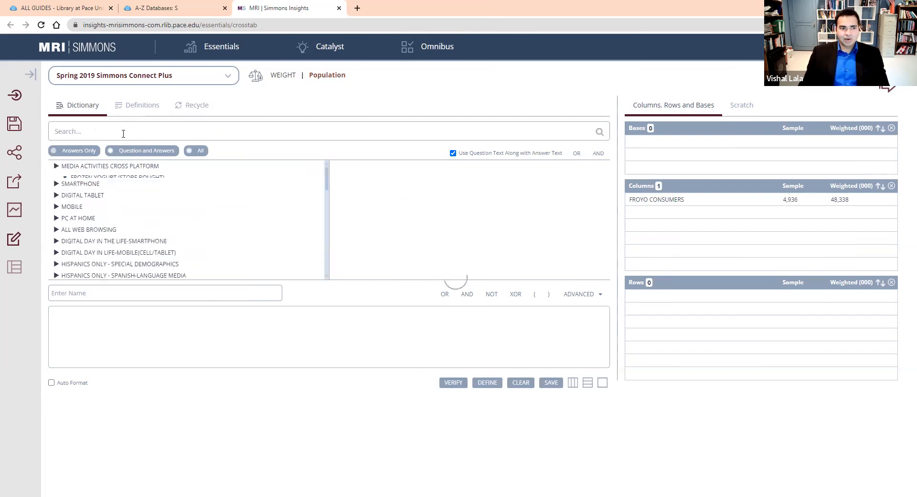
pyautogui.write('ice cream')
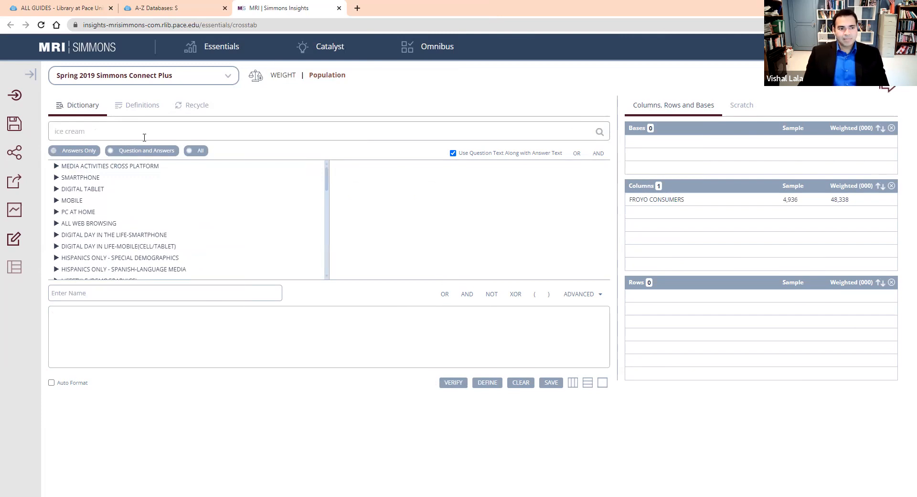
pyautogui.click(603, 135)
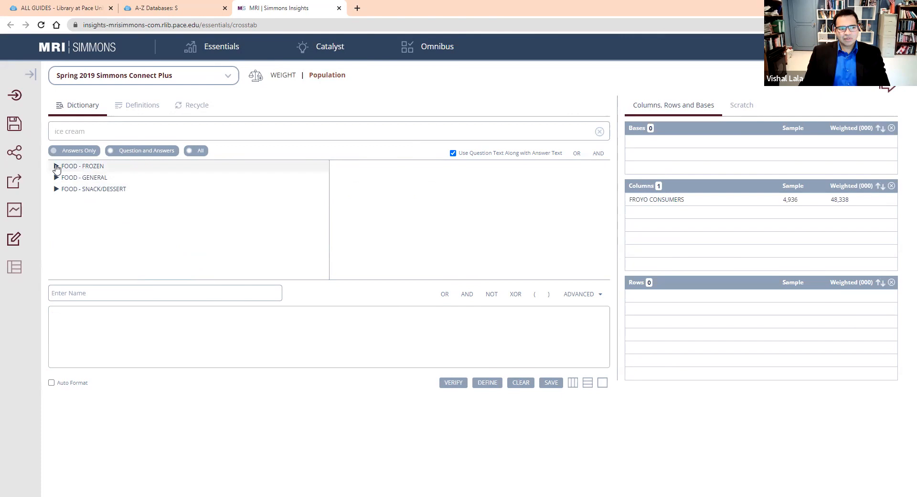
# Add the Yes answer of "Ice Cream & Sherbet - HH Eats?" under Food - Snack/Dessert to the definition expression.
pyautogui.click(56, 166)
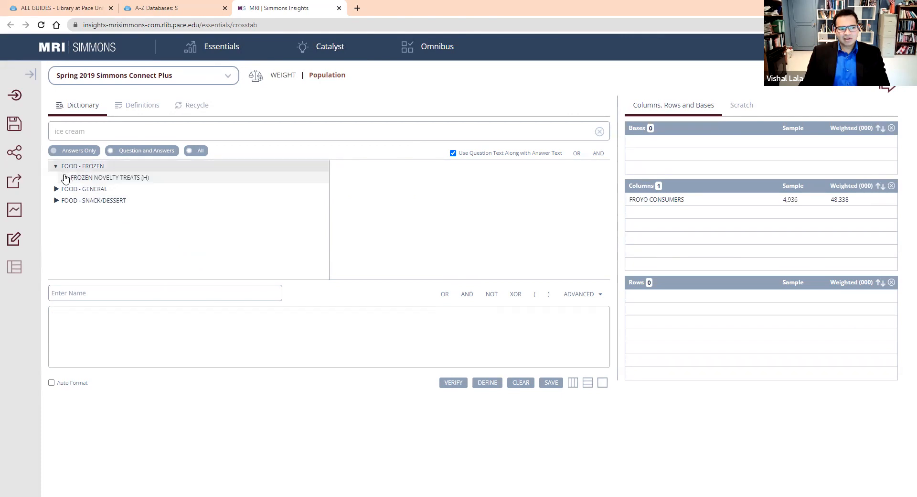
pyautogui.click(65, 178)
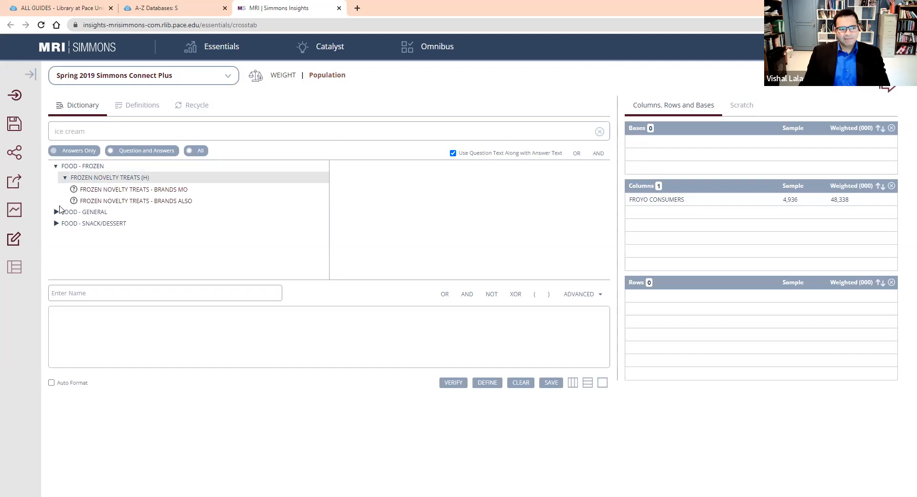
pyautogui.click(56, 224)
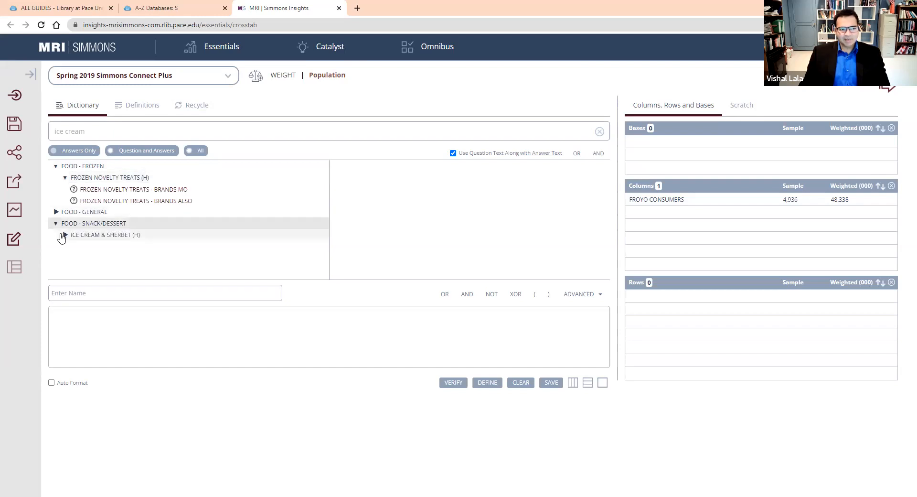
pyautogui.click(64, 235)
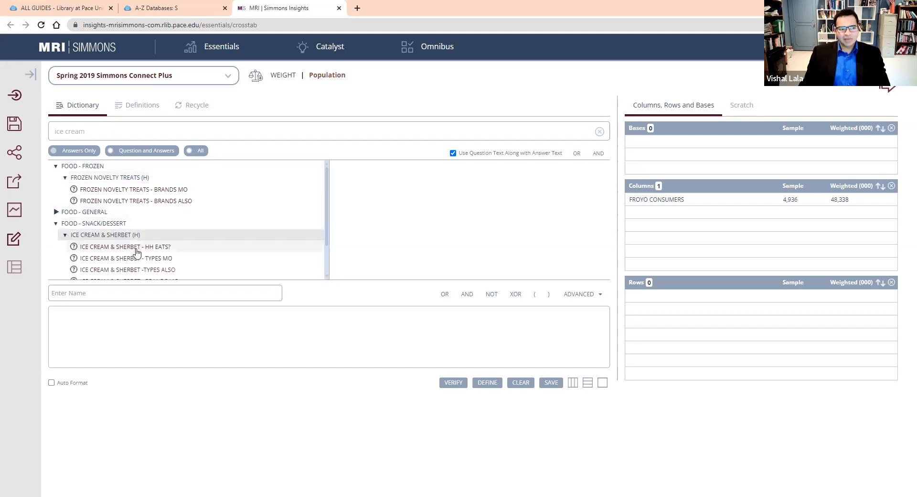
pyautogui.scroll(-1, 163, 239)
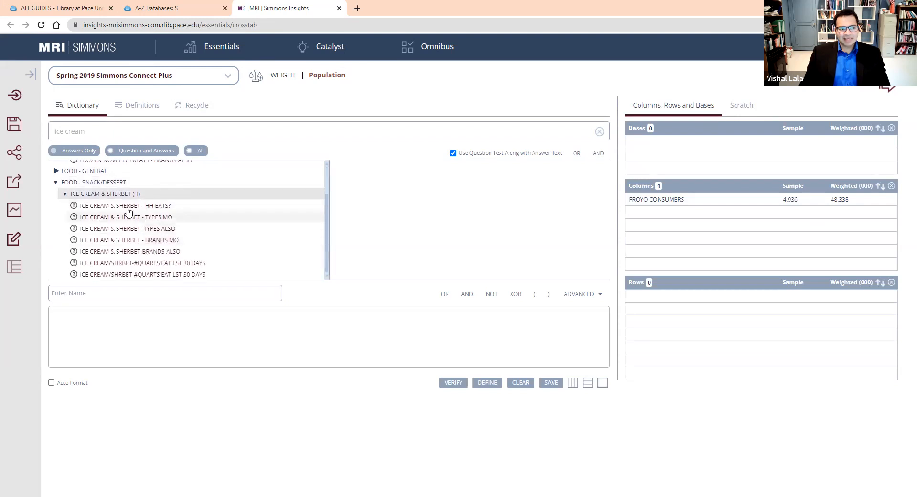
pyautogui.click(286, 206)
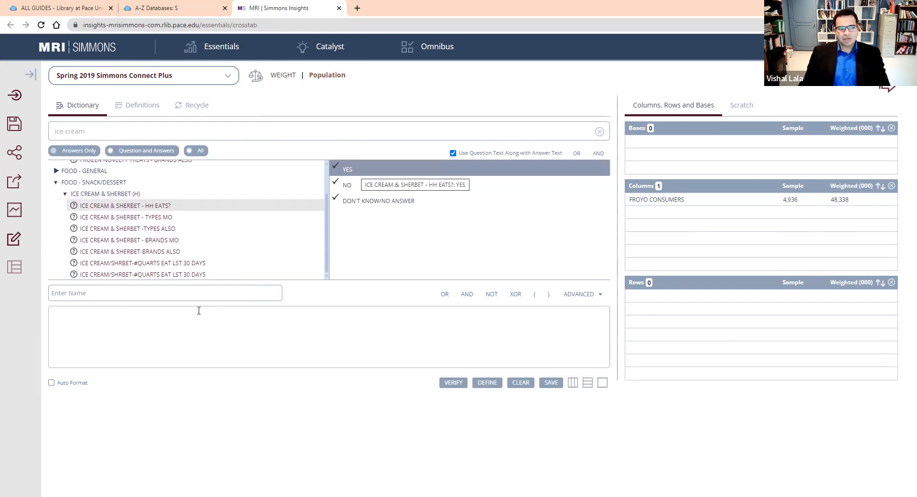
pyautogui.moveTo(198, 310); pyautogui.dragTo(199, 310)
# Name the ice cream definition "Ice Cream Consumers", verify it and place it in the crosstab columns.
pyautogui.write('Ice Cream Consumers')
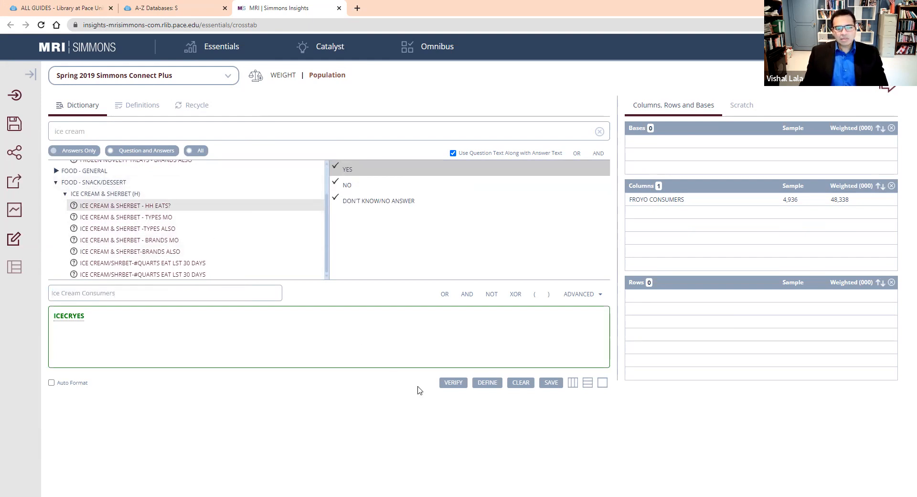
pyautogui.click(455, 383)
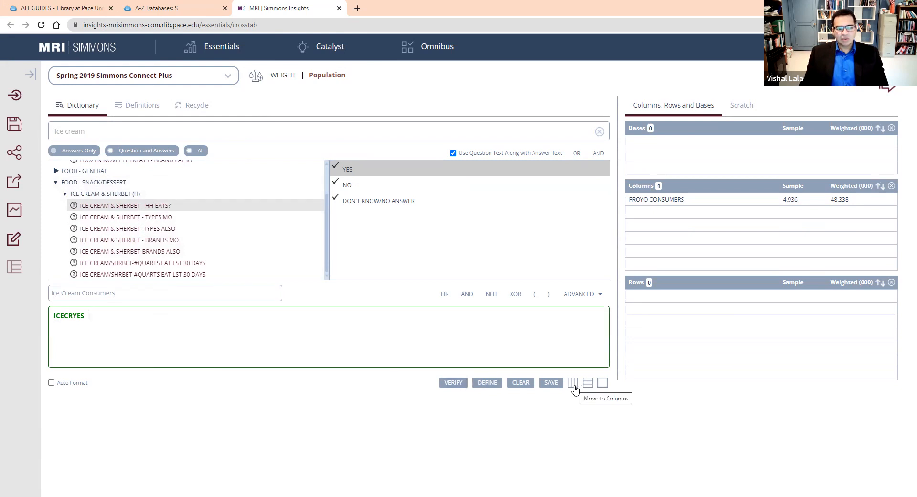
pyautogui.click(574, 386)
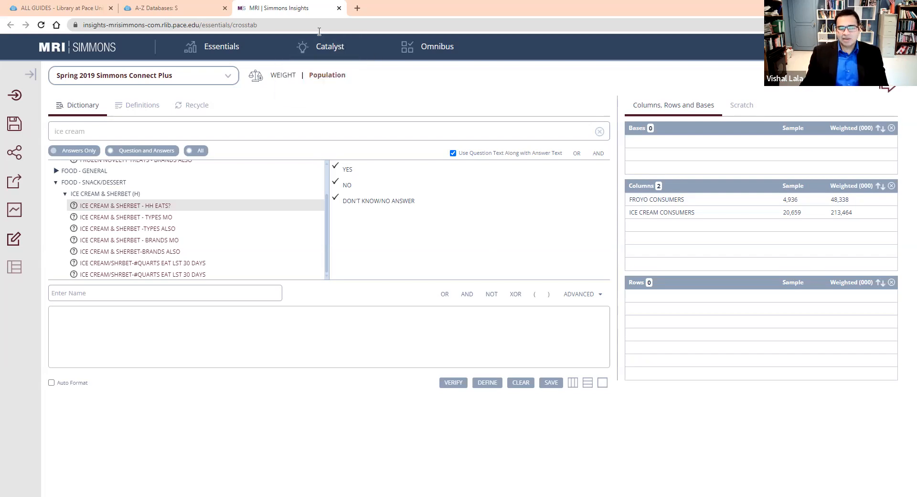
# Replace the previous dictionary search with a search for "marital".
pyautogui.moveTo(143, 131); pyautogui.dragTo(2, 131)
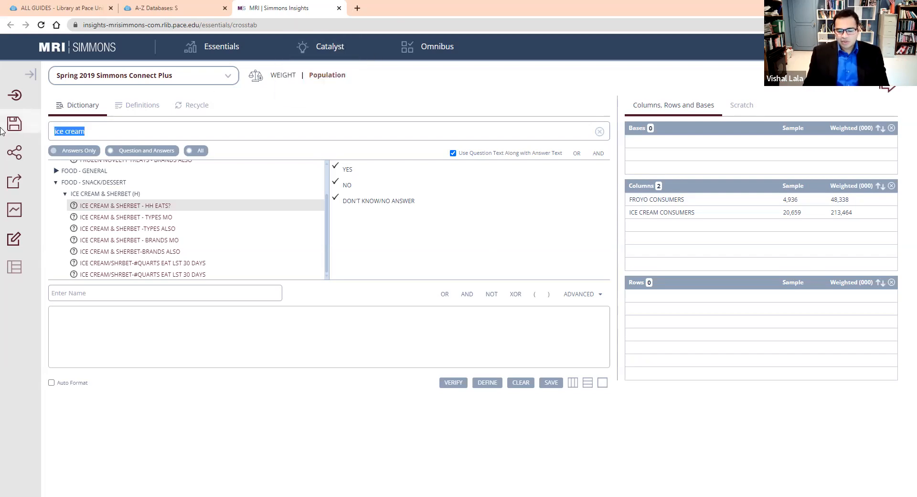
pyautogui.write('marital status')
pyautogui.press('BackSpace')
pyautogui.press('BackSpace')
pyautogui.press('BackSpace')
pyautogui.press('BackSpace')
pyautogui.press('BackSpace')
pyautogui.press('BackSpace')
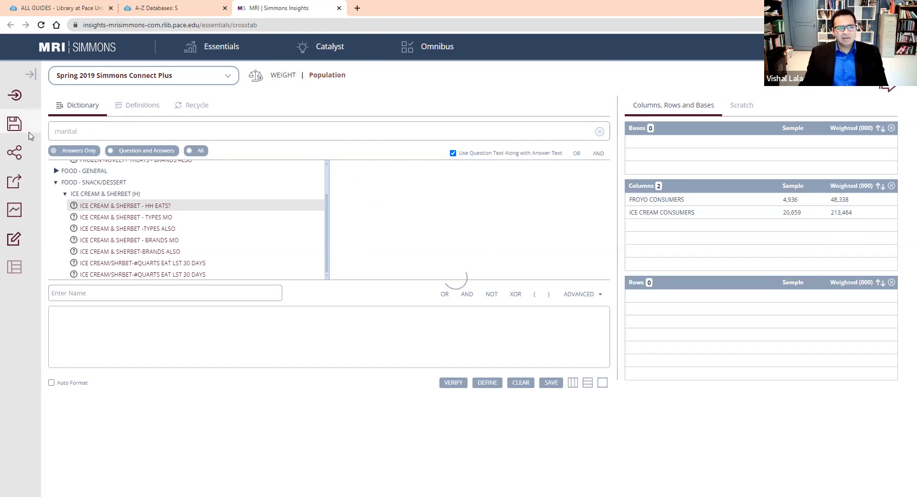
# Add the Presently Married answer of "Marital Status - Respondent" under Lifestyle (Demographics) to the definition expression.
pyautogui.click(55, 166)
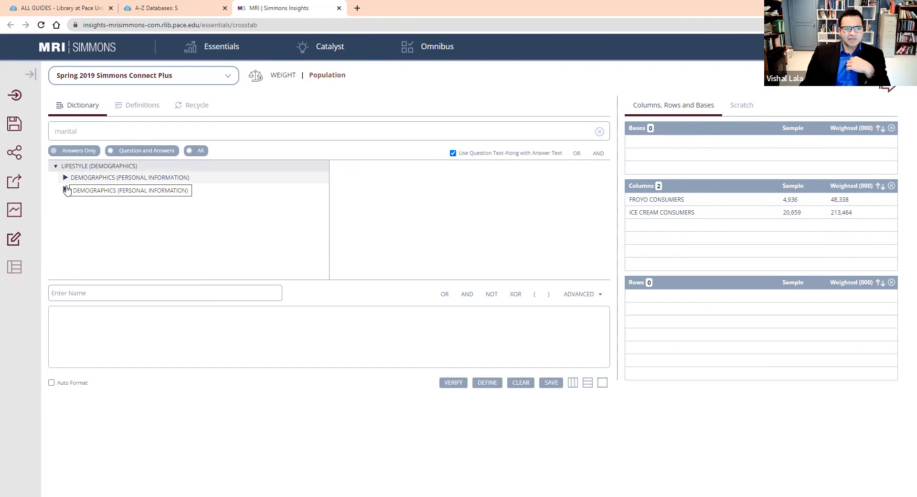
pyautogui.click(66, 179)
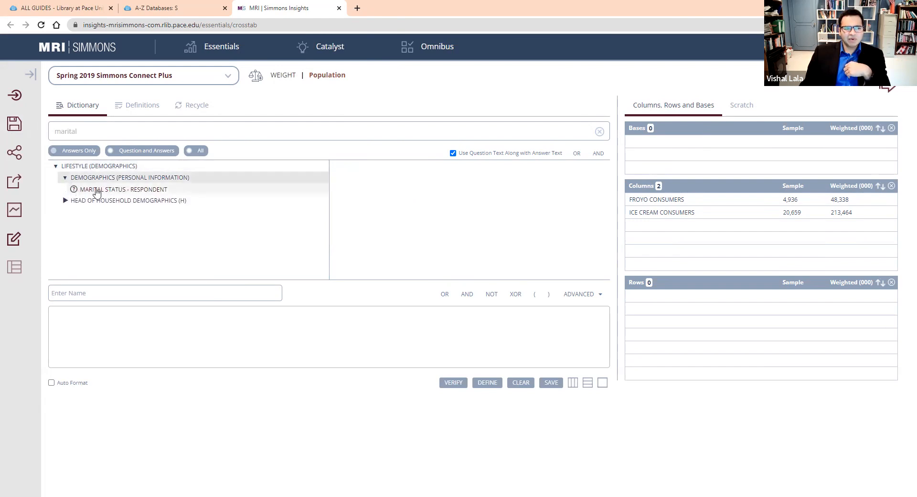
pyautogui.click(97, 191)
pyautogui.click(346, 173)
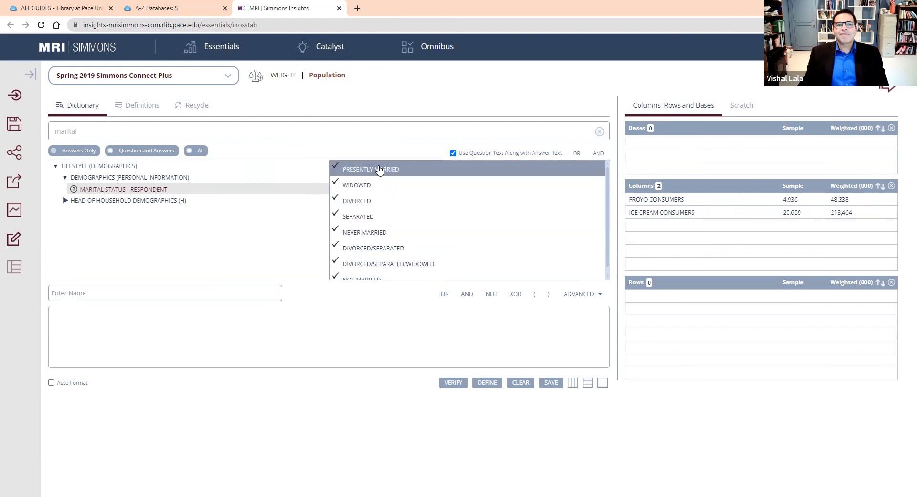
pyautogui.moveTo(379, 171); pyautogui.dragTo(167, 308)
# Name the marital status definition "Married" and place it in the crosstab rows.
pyautogui.tripleClick(220, 292)
pyautogui.write('Married')
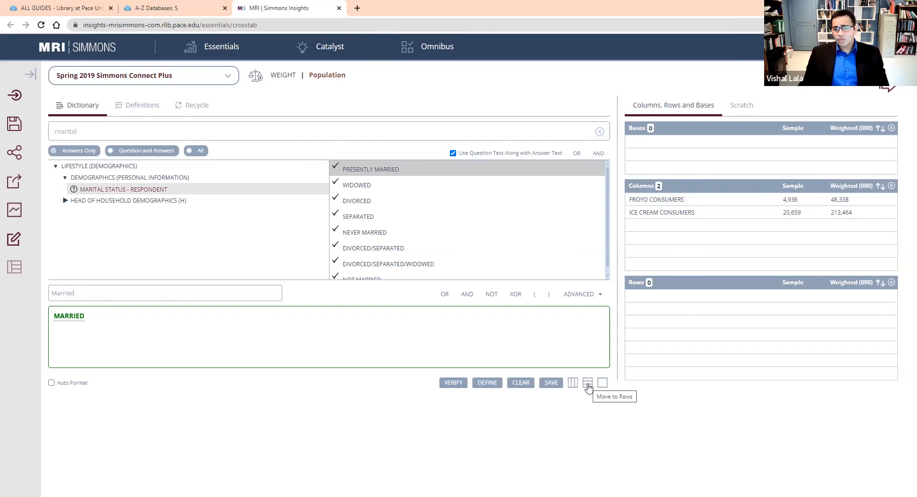
pyautogui.click(588, 383)
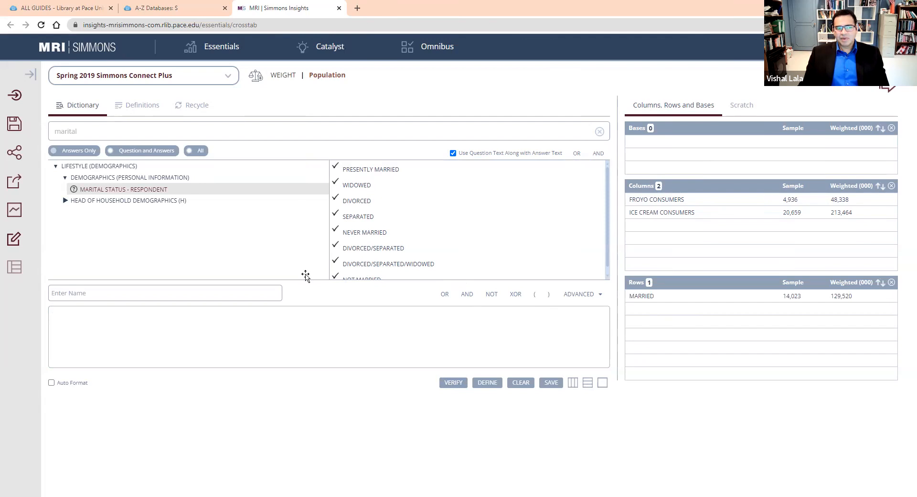
# Search the dictionary for "gender" in place of the marital search.
pyautogui.doubleClick(122, 134)
pyautogui.write('gender')
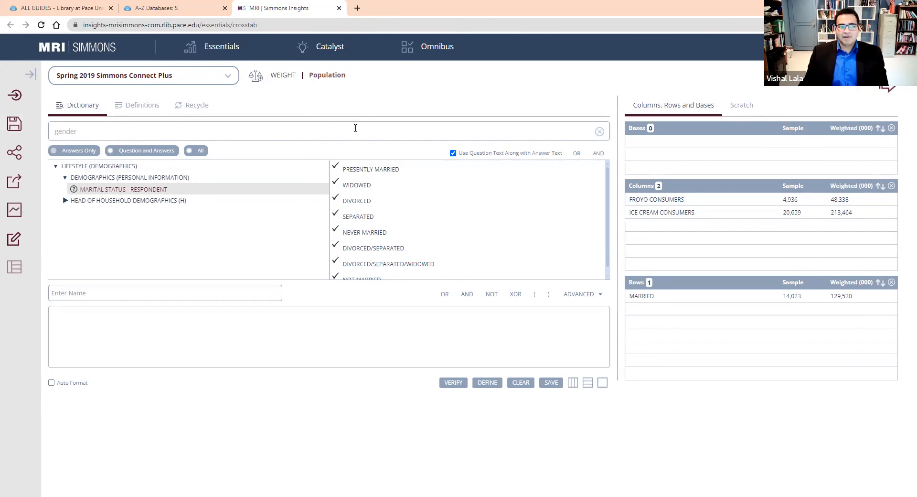
pyautogui.press('Return')
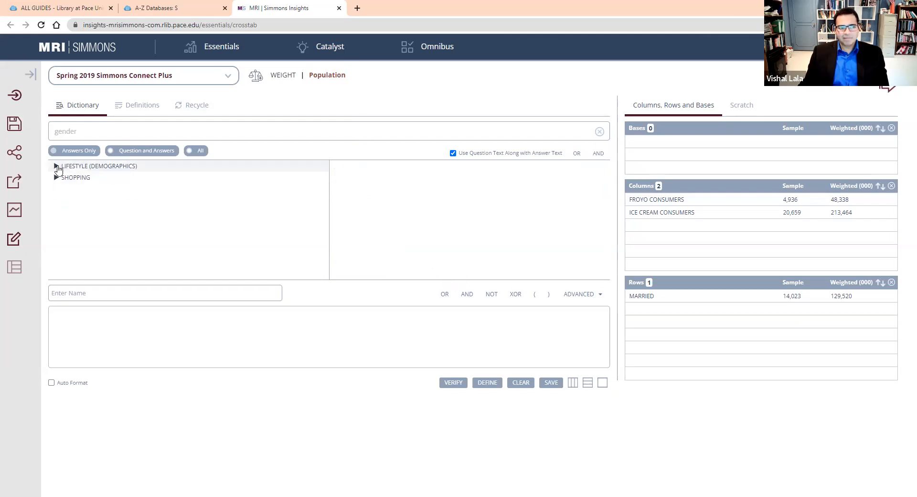
# Add the Female answer of the Gender question under Demographics (Personal Information) to the definition expression.
pyautogui.click(56, 166)
pyautogui.click(65, 177)
pyautogui.click(73, 189)
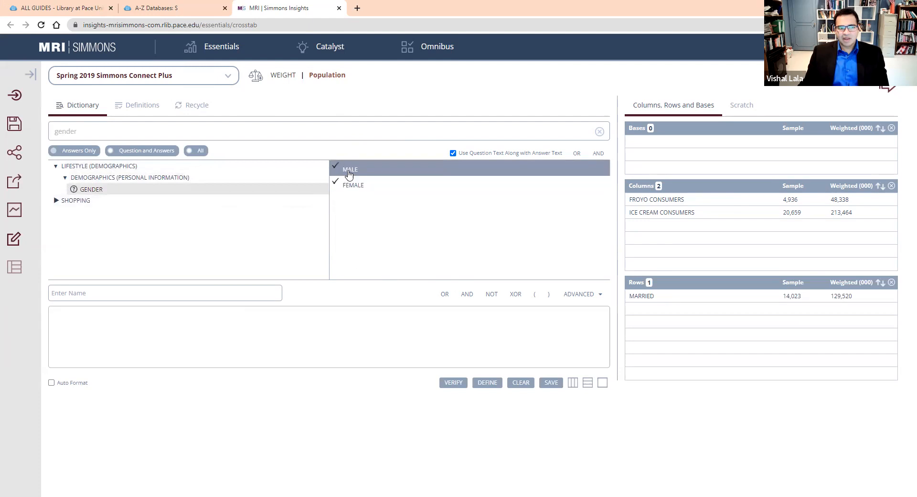
pyautogui.moveTo(358, 187); pyautogui.dragTo(272, 334)
# Name the gender definition "Female" and place it in the crosstab rows.
pyautogui.write('Female')
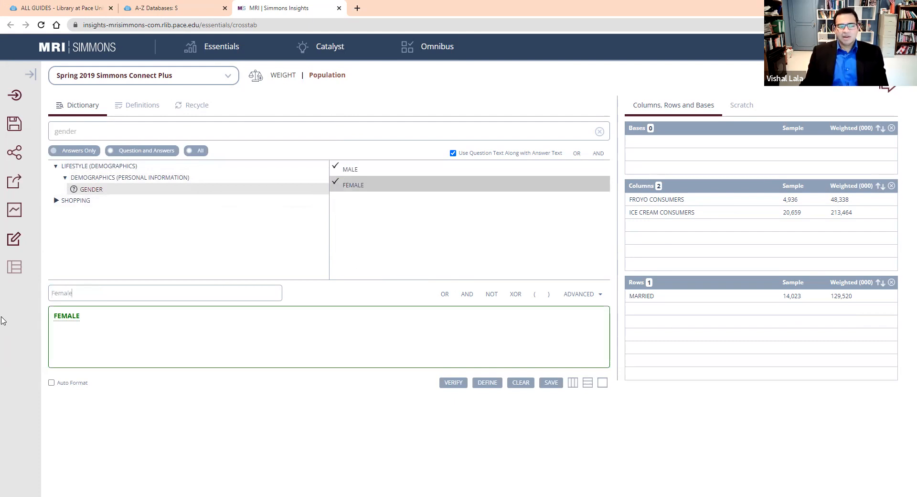
pyautogui.click(394, 359)
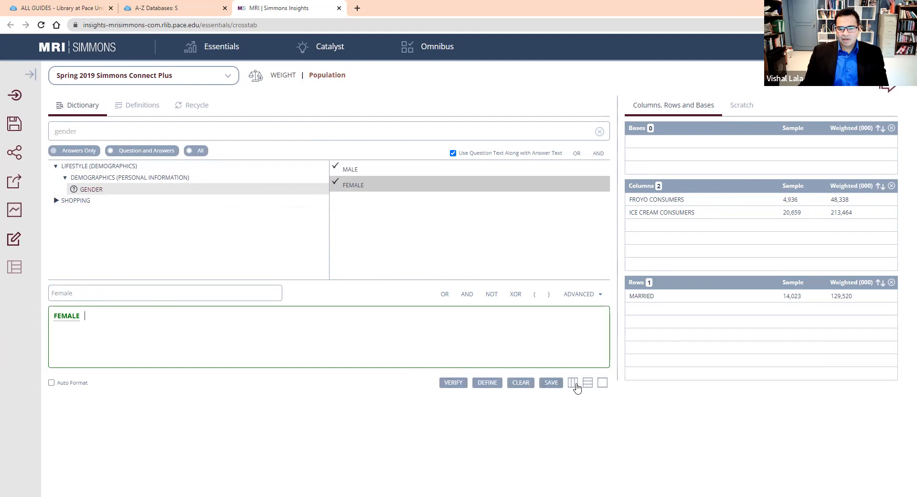
pyautogui.click(587, 383)
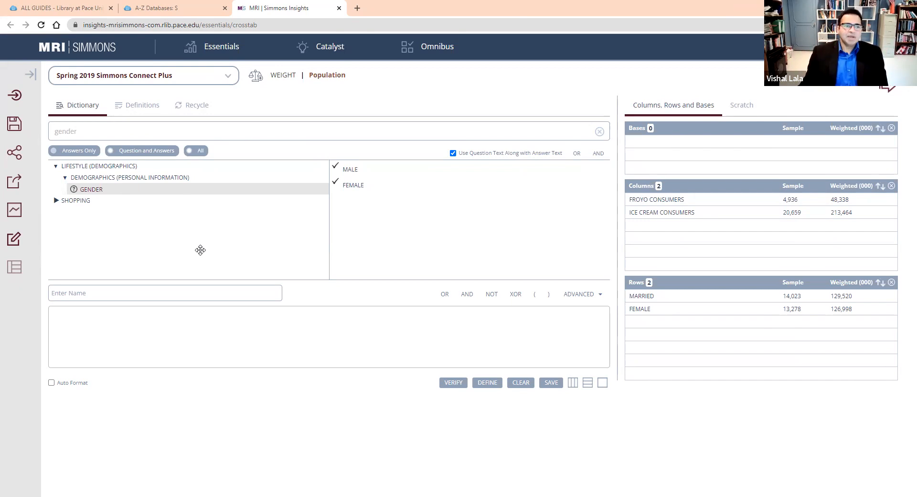
# Clear the gender search and look through the full list of dictionary categories.
pyautogui.moveTo(77, 131); pyautogui.dragTo(1, 132)
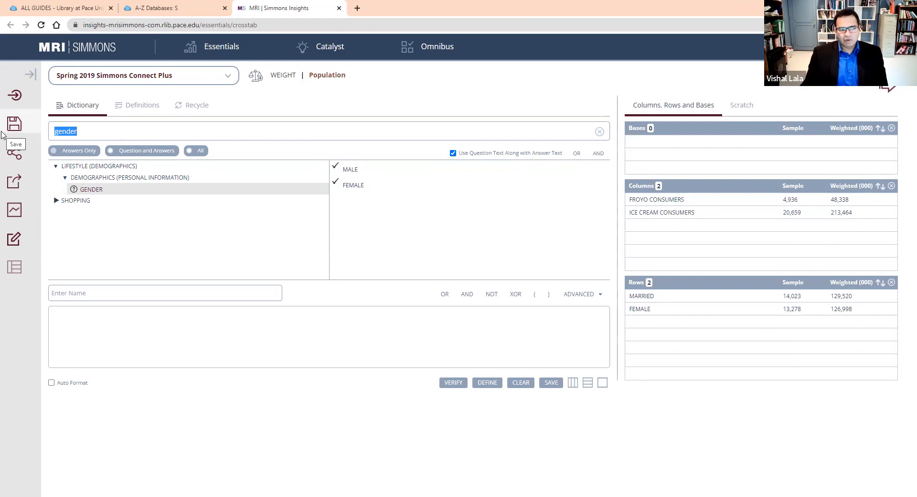
pyautogui.click(601, 135)
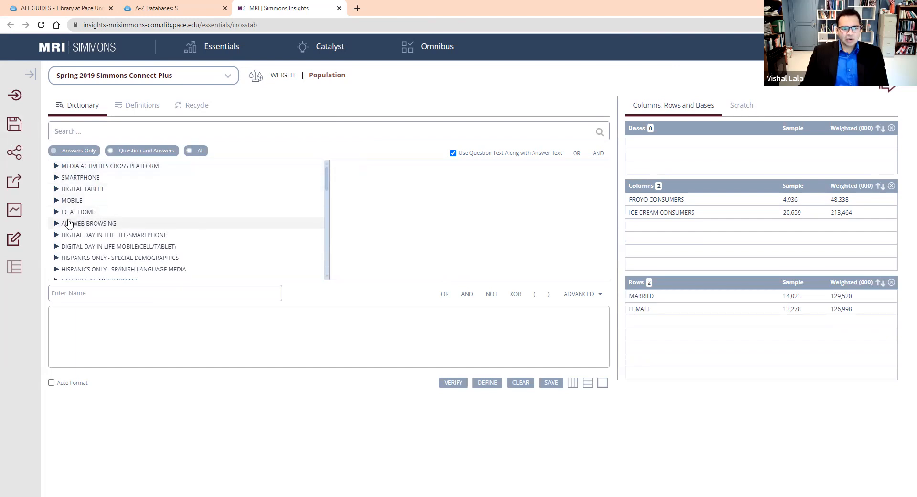
pyautogui.scroll(-1, 86, 216)
pyautogui.scroll(1, 105, 210)
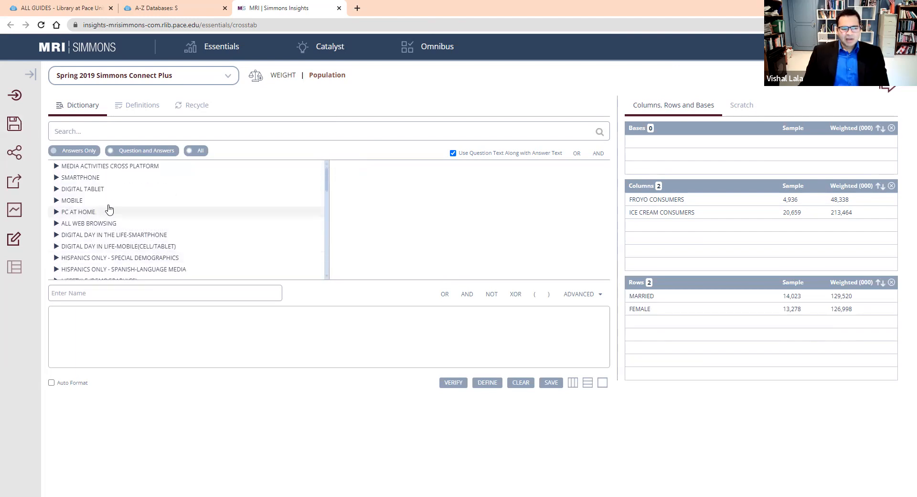
pyautogui.scroll(-1, 109, 209)
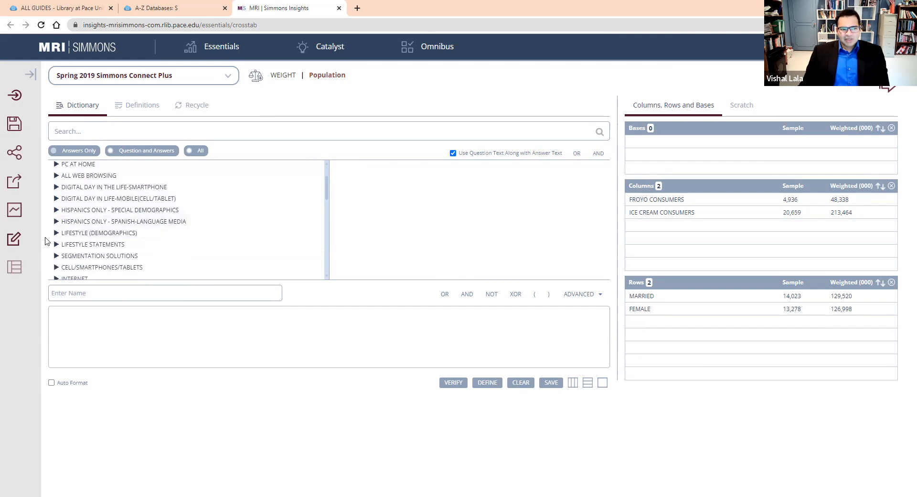
pyautogui.scroll(1, 191, 206)
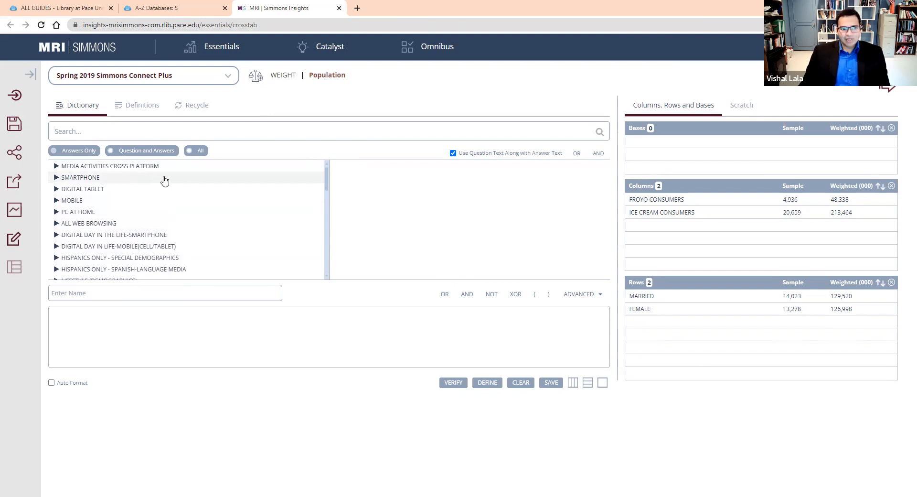
pyautogui.scroll(-1, 186, 185)
pyautogui.scroll(-5, 189, 186)
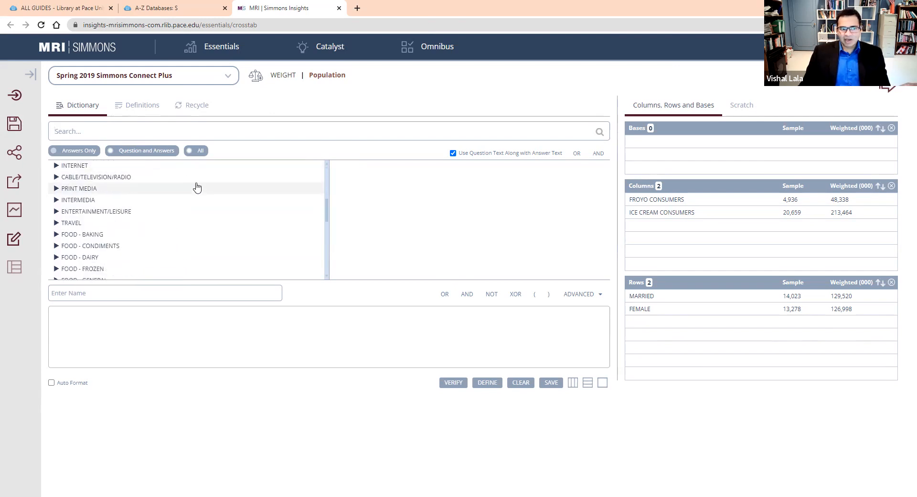
pyautogui.scroll(6, 191, 186)
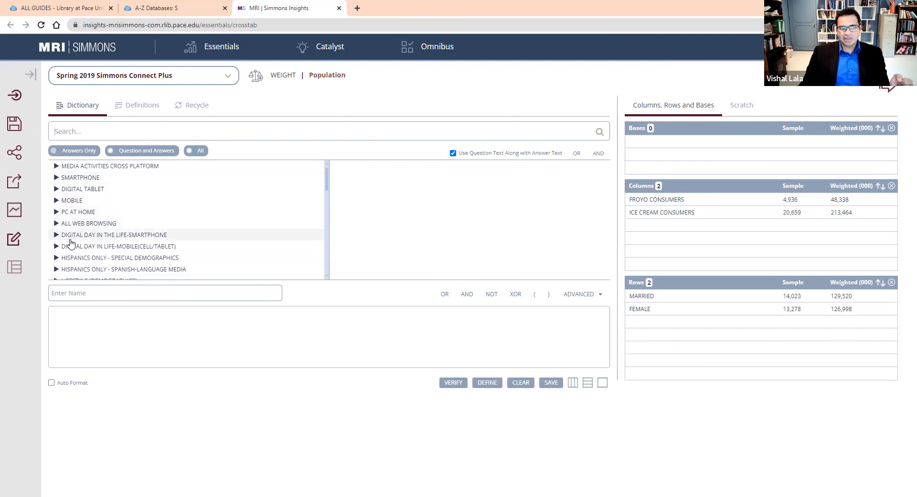
# Expand Lifestyle (Demographics) and its Geographies group in the dictionary to find the state-level question.
pyautogui.scroll(-2, 148, 215)
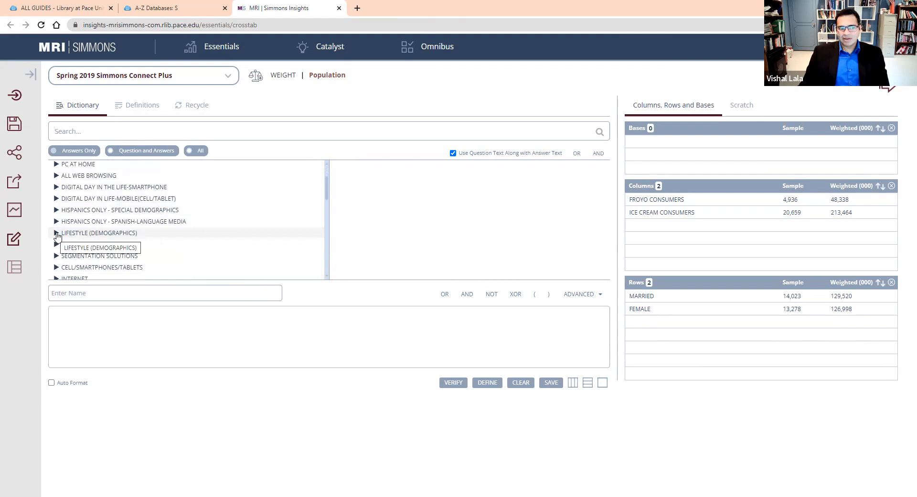
pyautogui.click(57, 234)
pyautogui.scroll(-1, 150, 222)
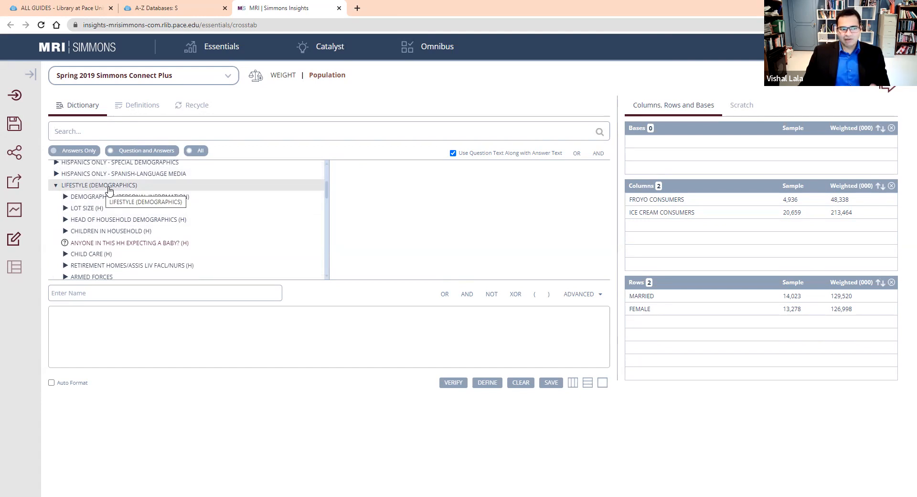
pyautogui.scroll(-2, 108, 191)
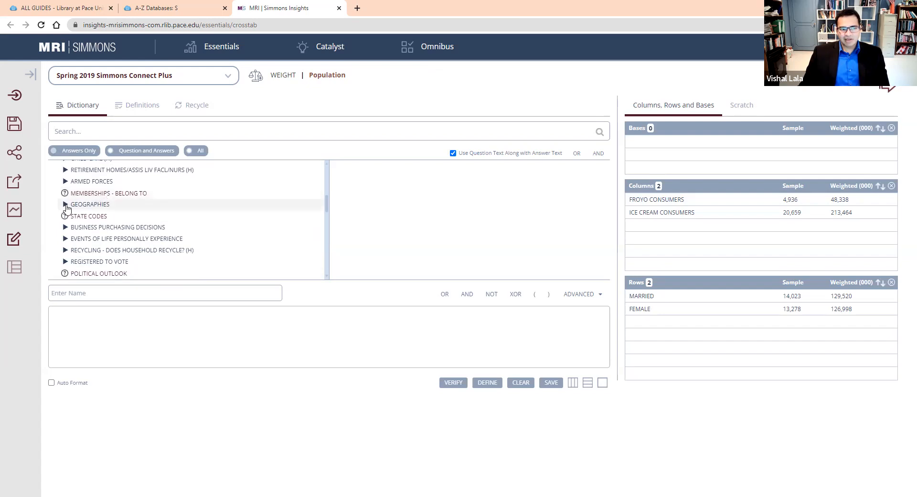
pyautogui.click(66, 208)
pyautogui.scroll(-1, 124, 213)
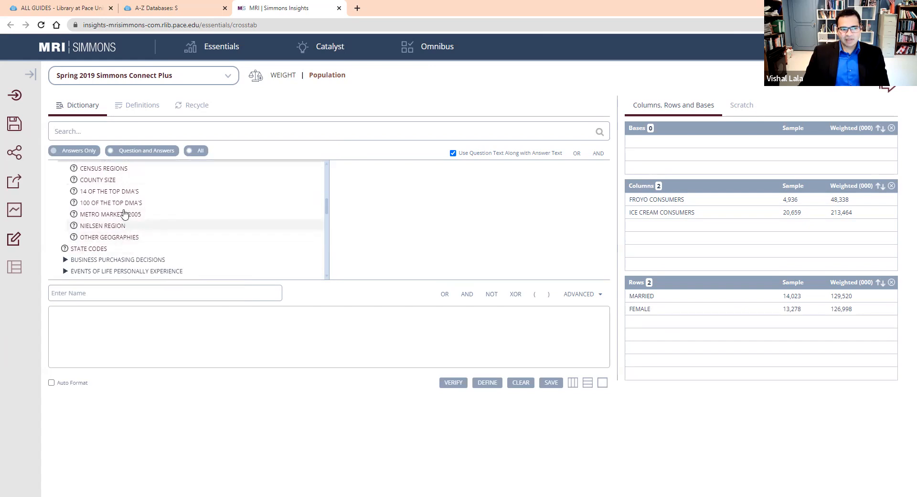
pyautogui.scroll(1, 123, 213)
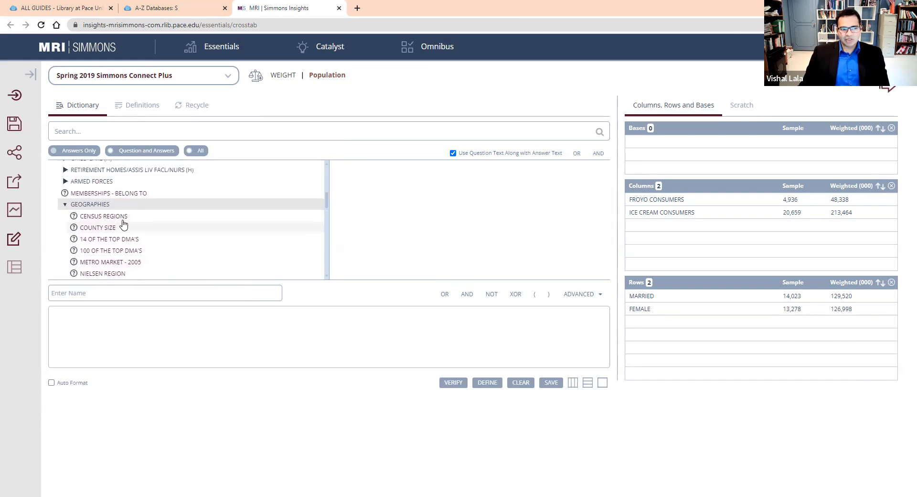
pyautogui.scroll(-1, 123, 223)
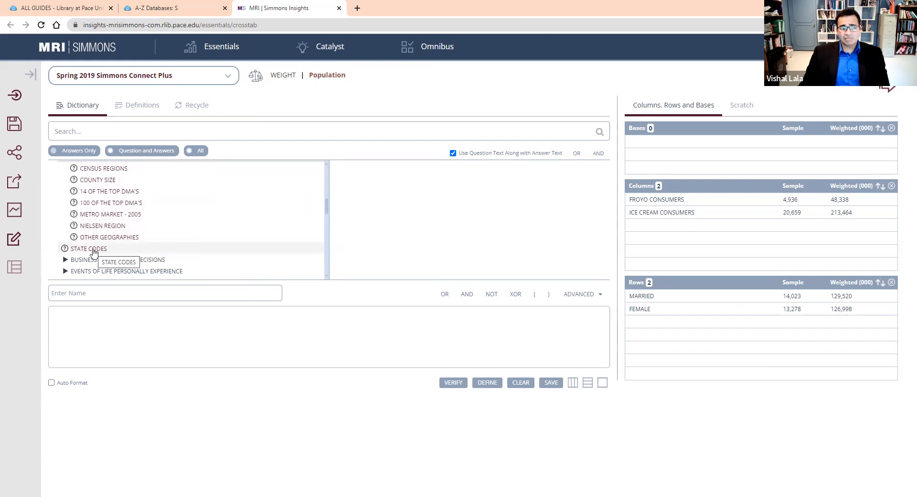
# From State Codes, add Connecticut, Massachusetts, New York and New Jersey to the definition expression, combined with OR.
pyautogui.click(93, 249)
pyautogui.click(362, 205)
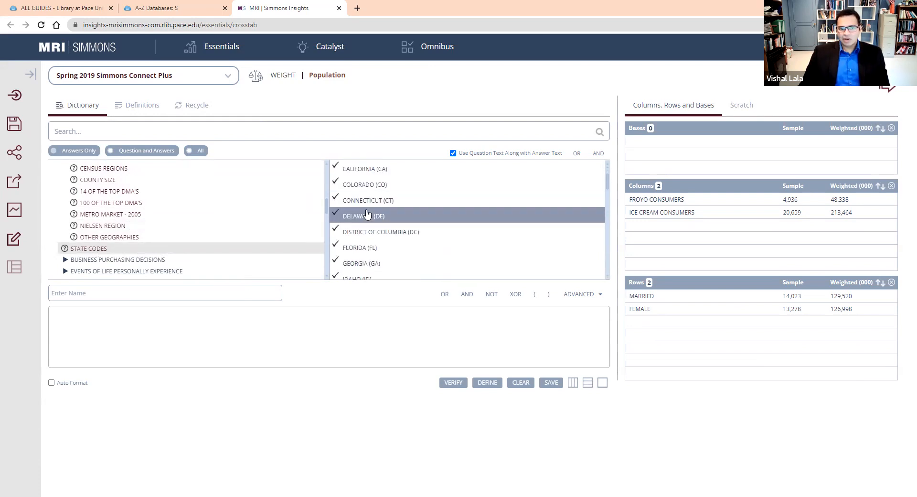
pyautogui.scroll(-5, 413, 235)
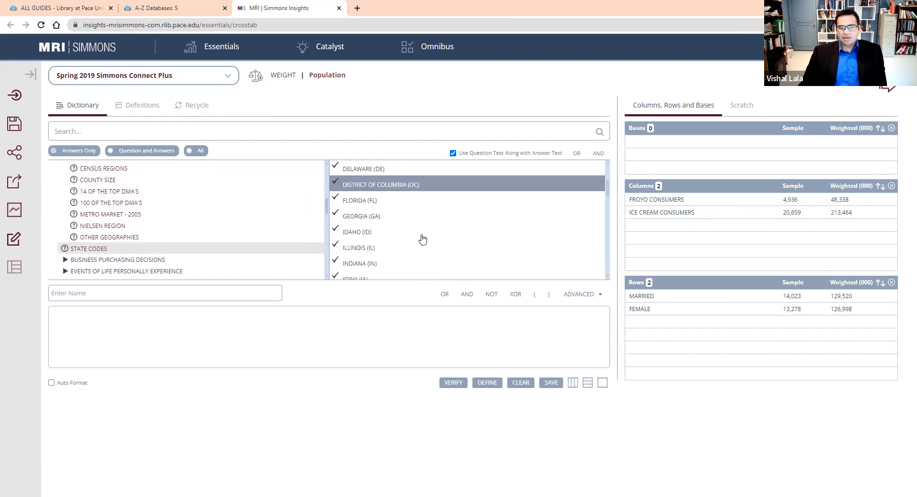
pyautogui.scroll(-1, 425, 239)
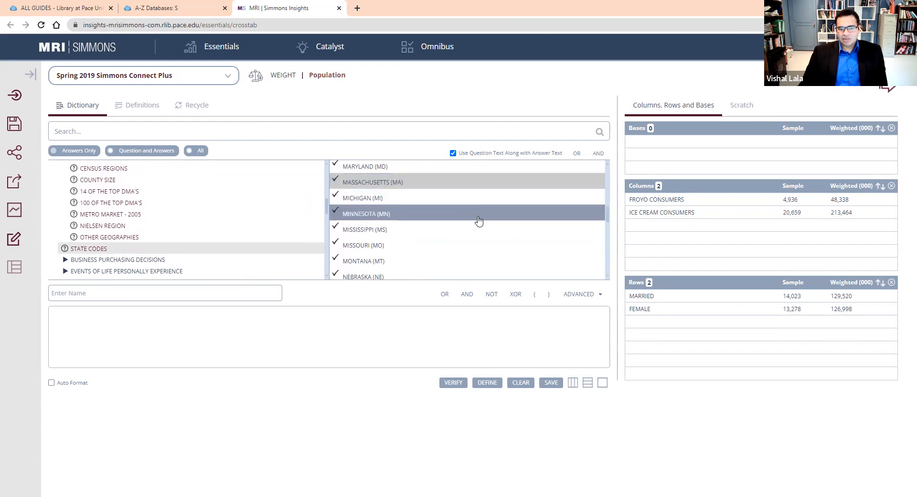
pyautogui.scroll(-1, 459, 220)
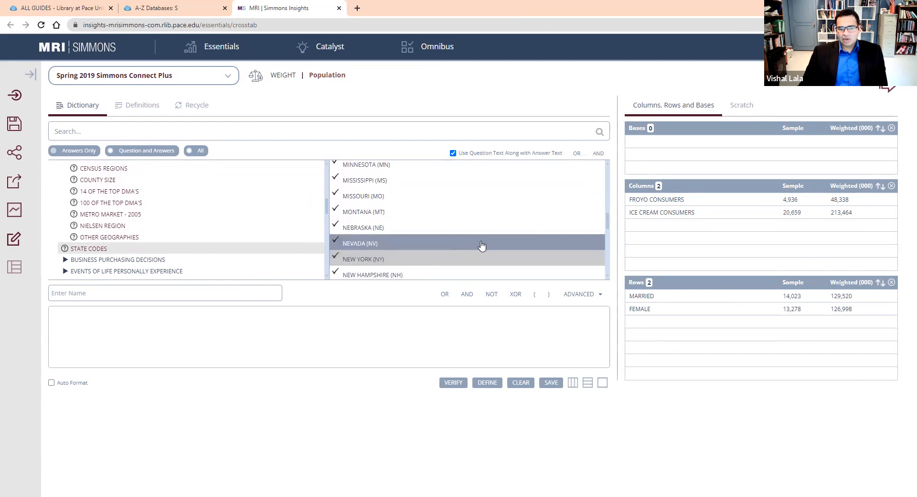
pyautogui.scroll(-1, 473, 248)
pyautogui.click(426, 248)
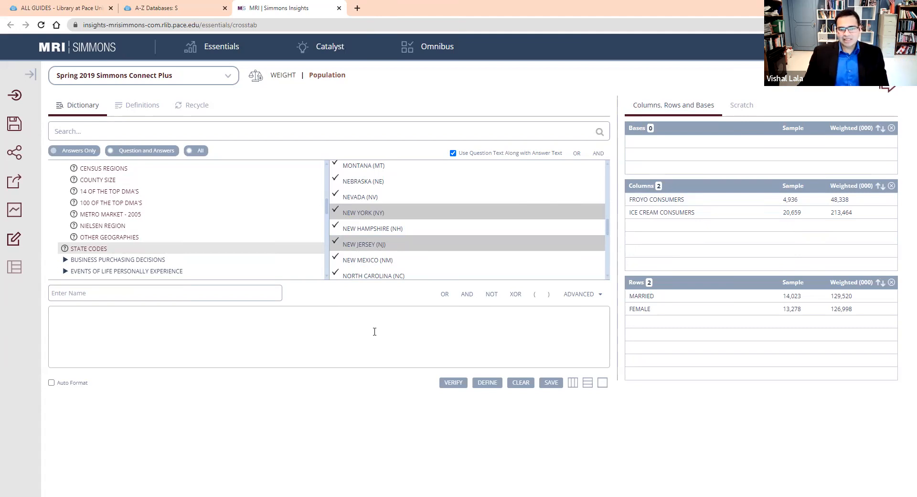
pyautogui.moveTo(416, 251); pyautogui.dragTo(363, 314)
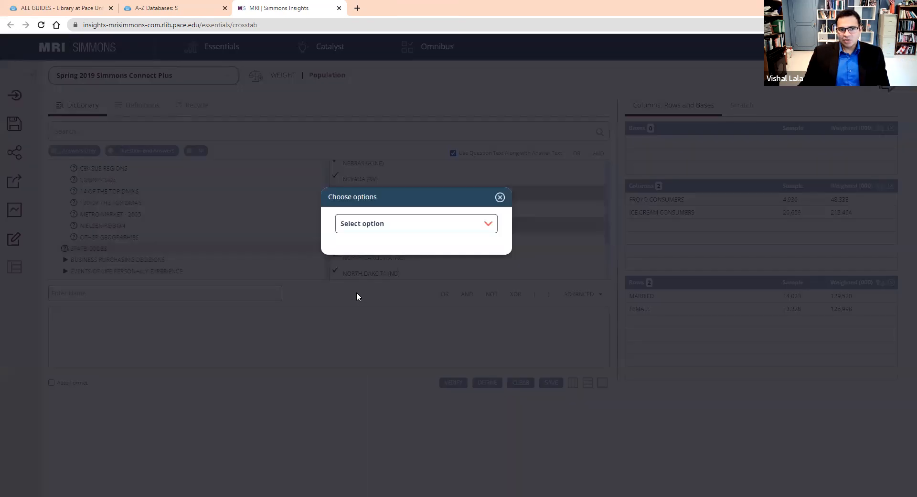
pyautogui.click(460, 229)
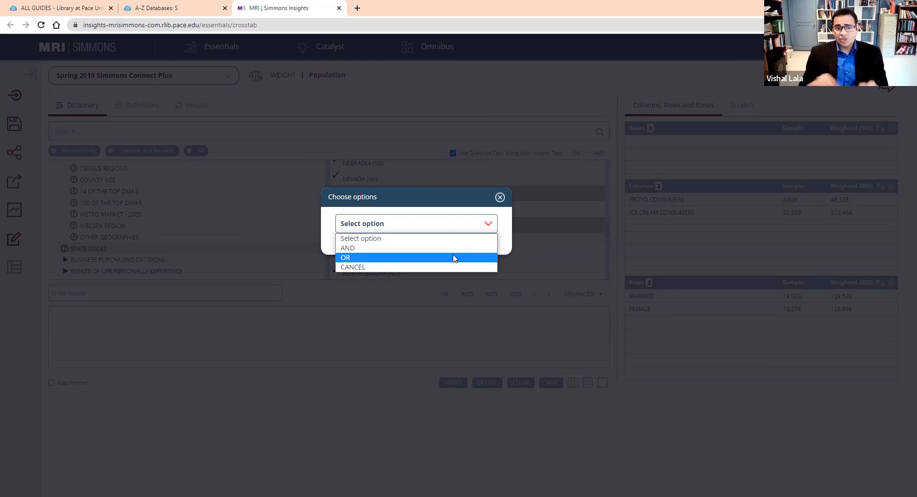
pyautogui.click(455, 258)
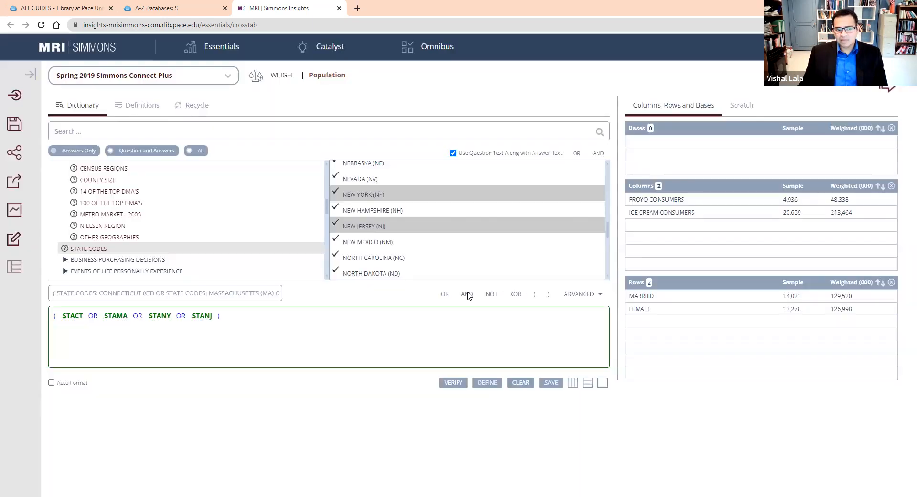
# Name the four-state definition "Northeast" and place it in the crosstab rows.
pyautogui.click(158, 293)
pyautogui.hotkey('ctrl', 'a')
pyautogui.press('BackSpace')
pyautogui.write('Northeast')
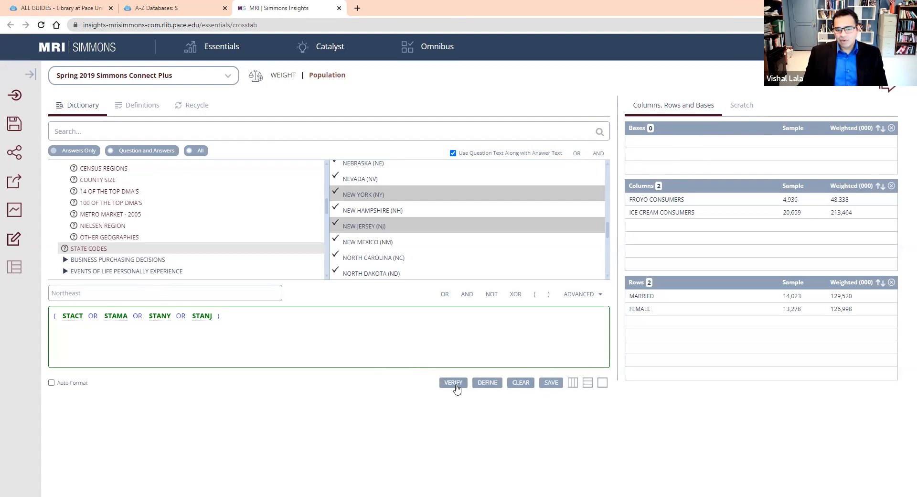
pyautogui.click(588, 382)
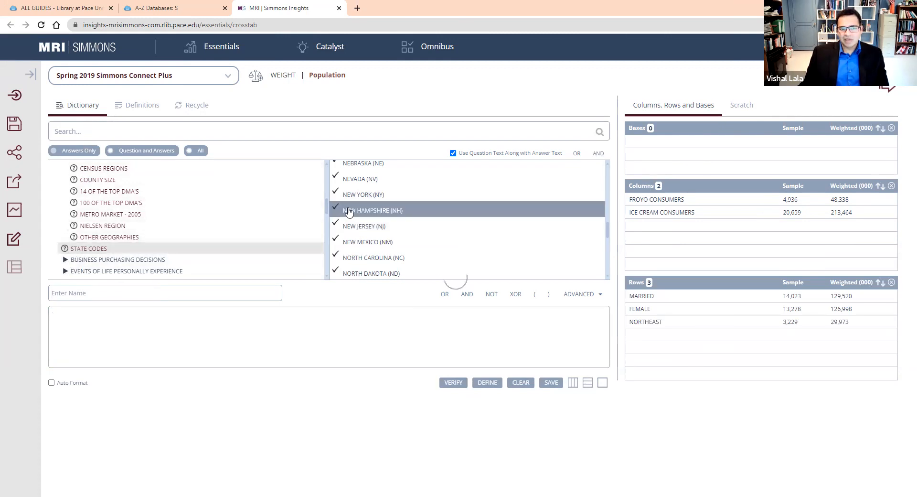
# Add the State Codes answers California, Oregon and Washington to the definition expression, combined with OR.
pyautogui.scroll(9, 480, 206)
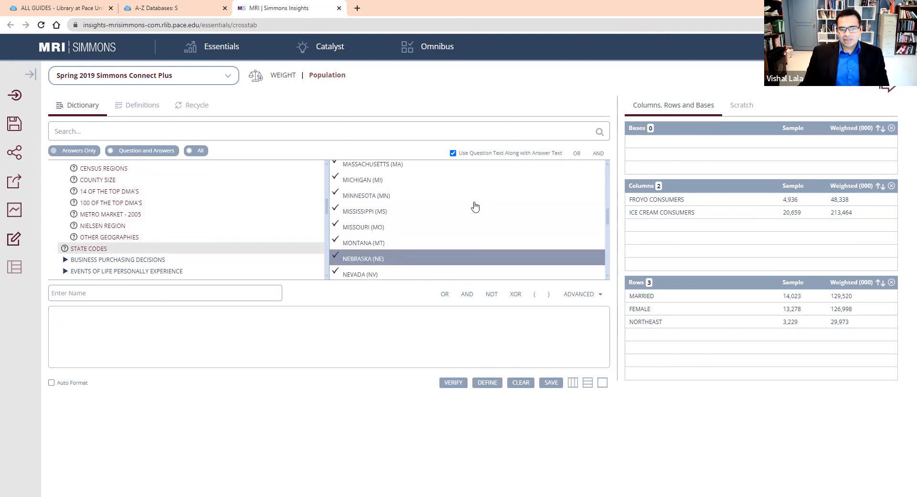
pyautogui.click(411, 219)
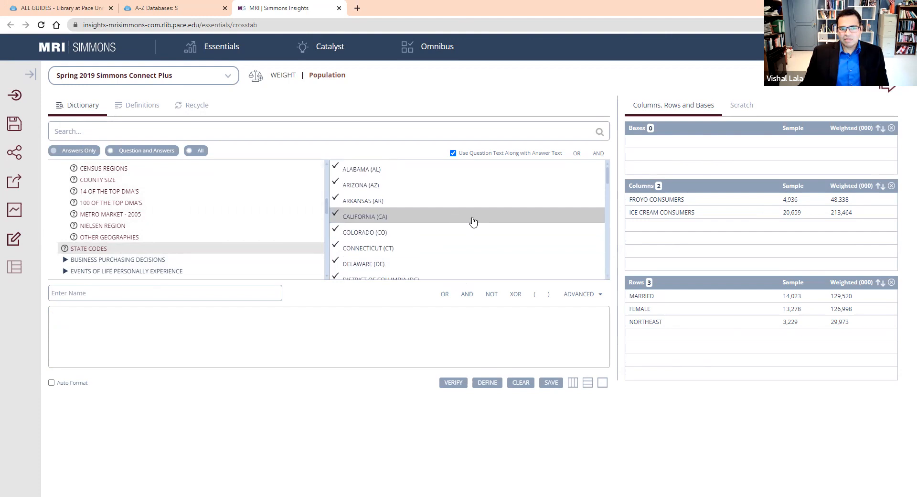
pyautogui.scroll(-5, 473, 222)
pyautogui.scroll(-3, 475, 225)
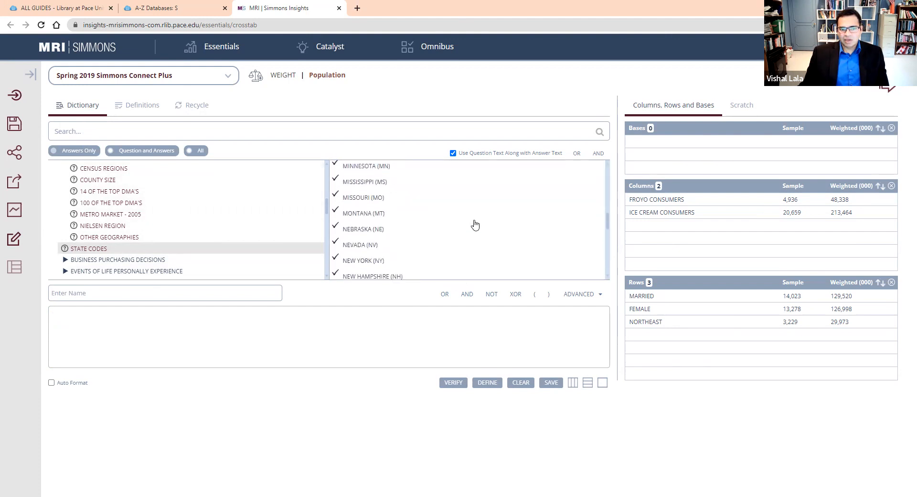
pyautogui.scroll(-4, 473, 225)
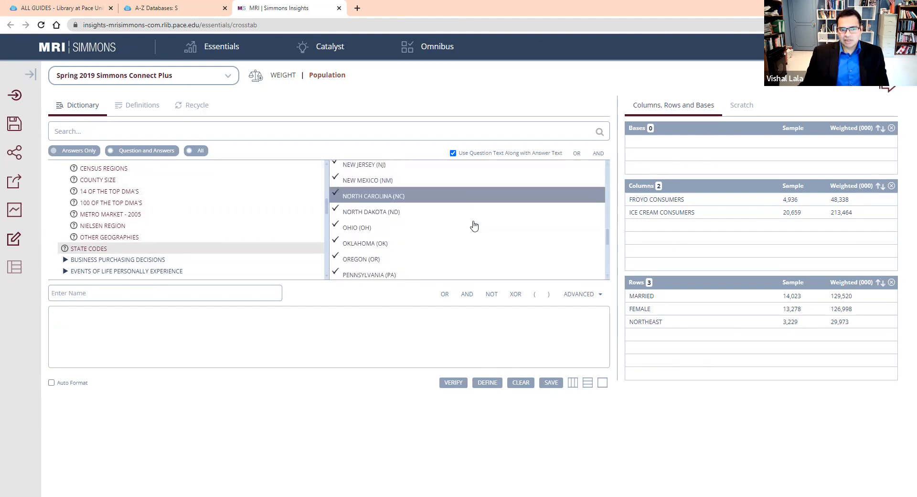
pyautogui.click(411, 197)
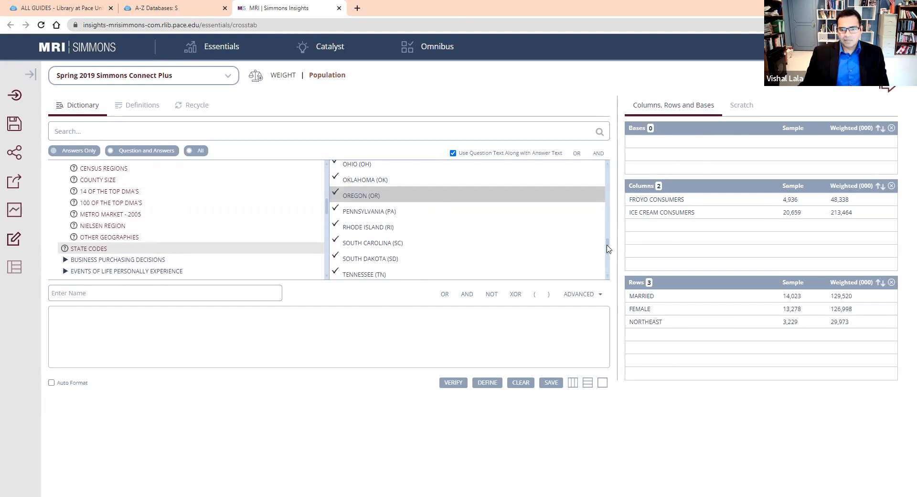
pyautogui.scroll(-3, 609, 247)
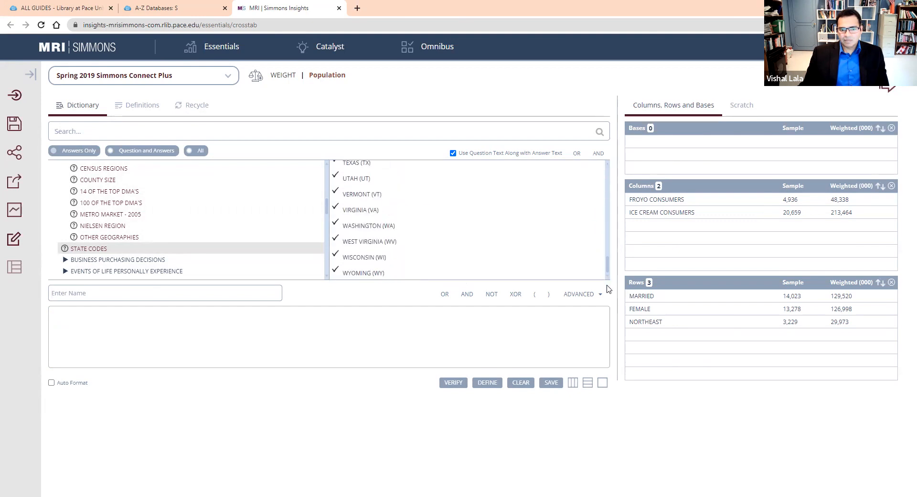
pyautogui.click(398, 230)
pyautogui.moveTo(401, 232); pyautogui.dragTo(346, 319)
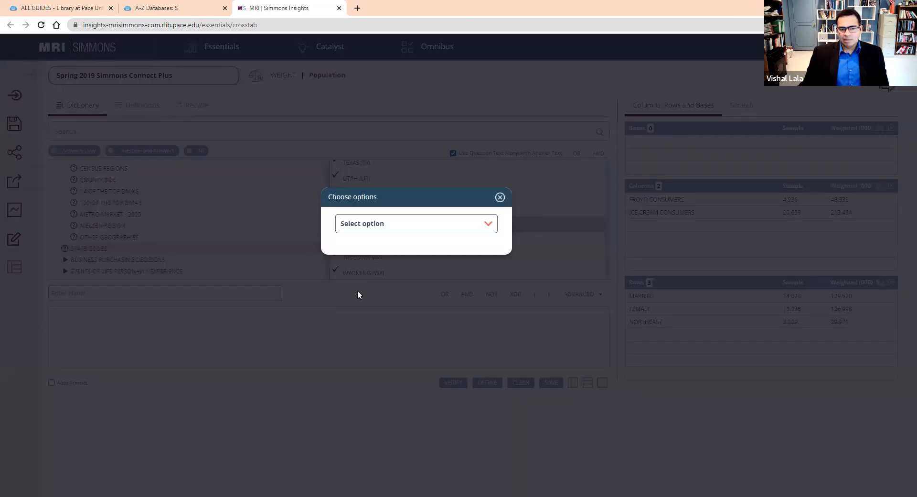
pyautogui.click(436, 224)
pyautogui.click(418, 260)
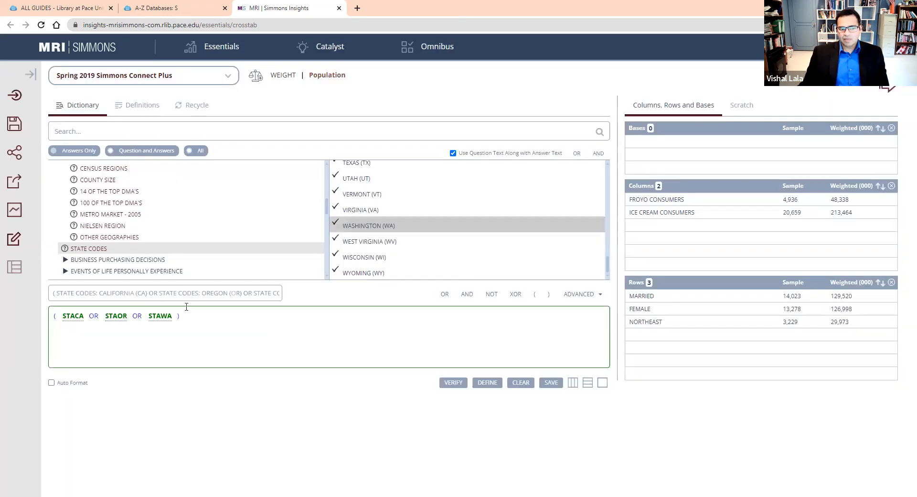
# Name the three-state definition "West" and place it in the crosstab rows.
pyautogui.tripleClick(169, 297)
pyautogui.write('West')
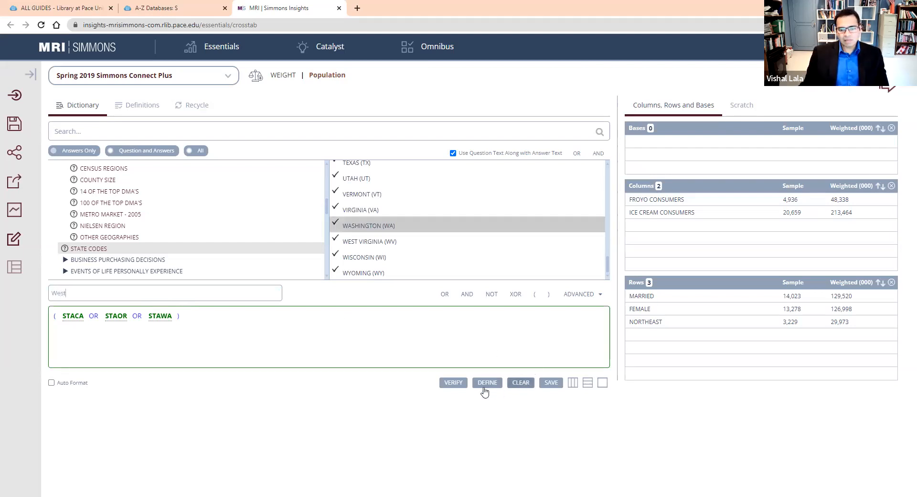
pyautogui.click(587, 383)
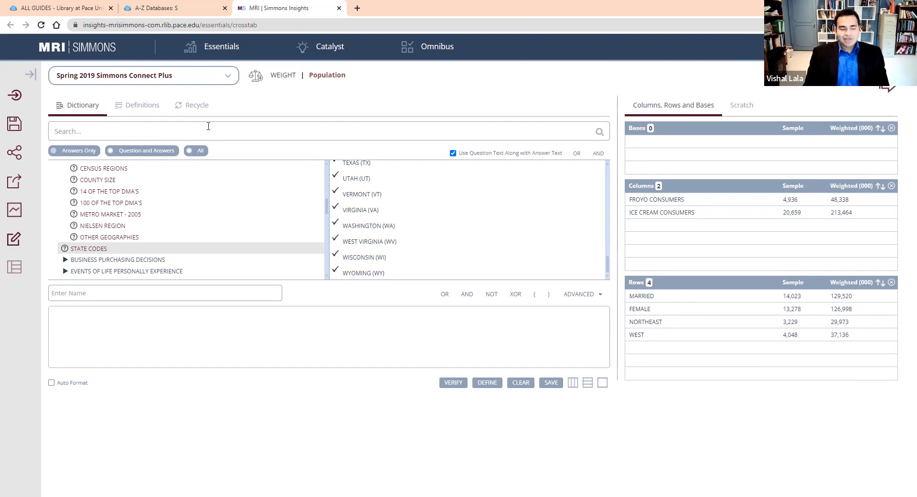
# Search the dictionary for "health" and open Attitudes (Health) - Agree A Lot under Lifestyle Statements, Attitudes/Opinions - Diet and Health.
pyautogui.write('health')
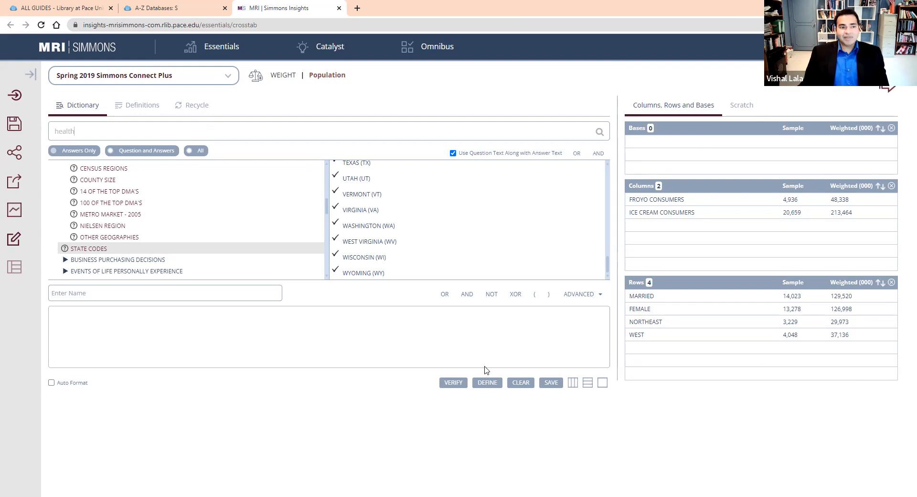
pyautogui.write('y')
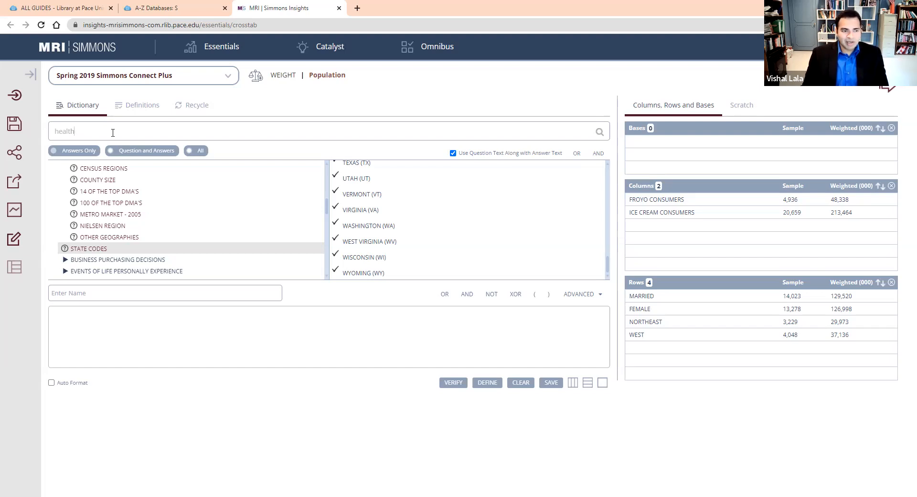
pyautogui.press('Return')
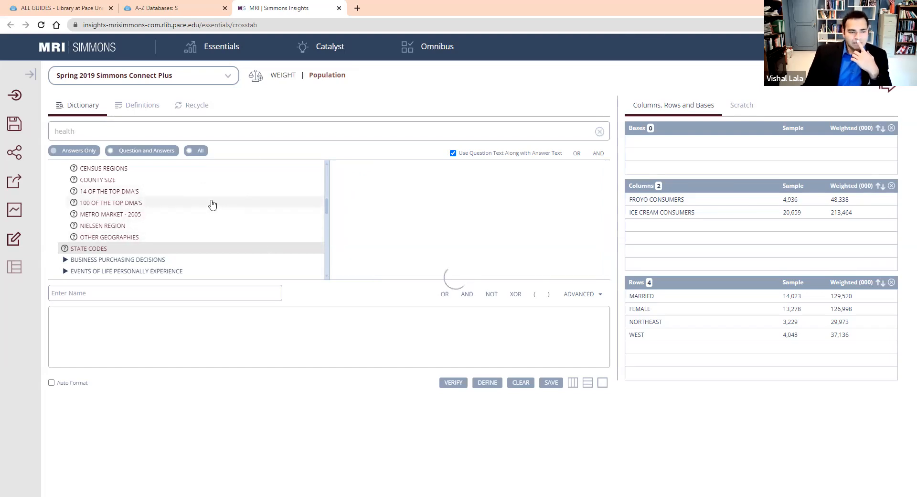
pyautogui.moveTo(327, 227); pyautogui.dragTo(332, 179)
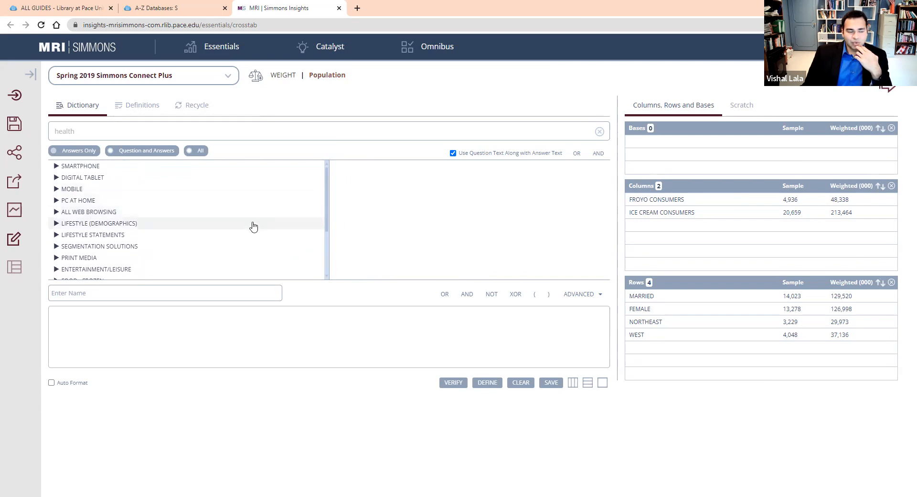
pyautogui.click(56, 235)
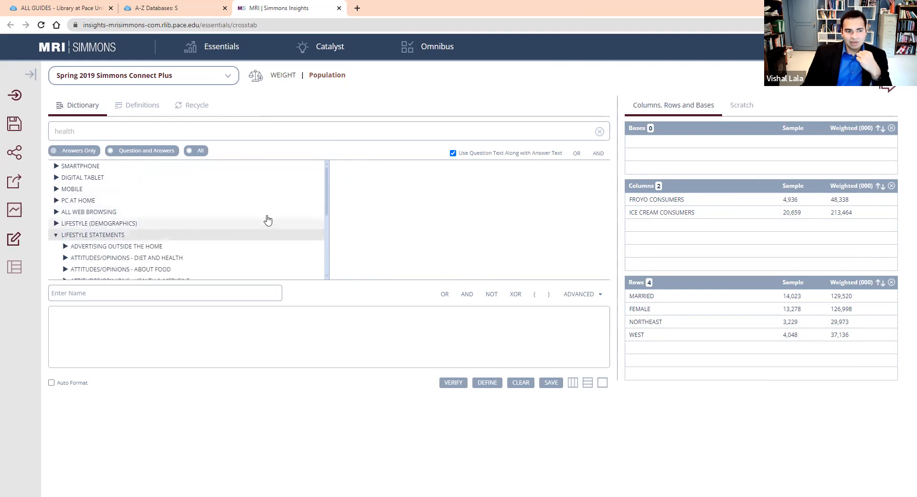
pyautogui.moveTo(324, 196); pyautogui.dragTo(325, 219)
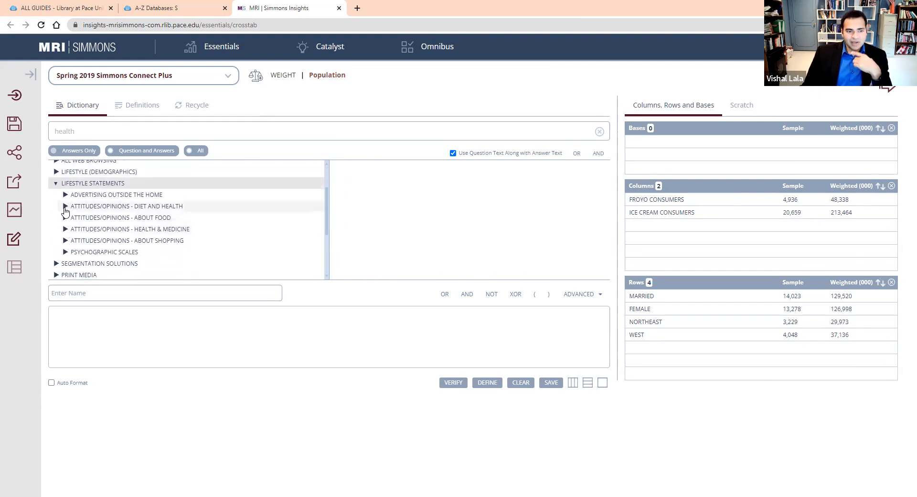
pyautogui.click(65, 207)
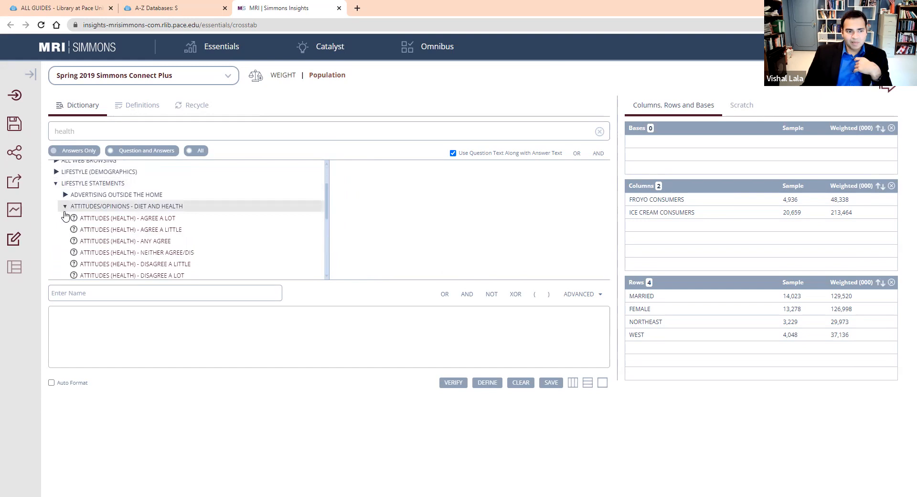
pyautogui.click(99, 220)
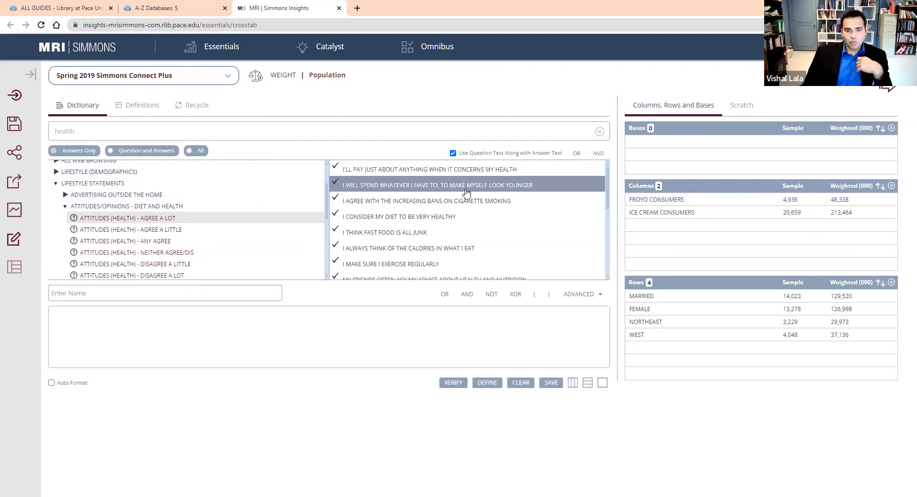
# Define "I consider my diet to be very healthy" under the name "Healthy Diet" and place it in the crosstab rows.
pyautogui.click(423, 221)
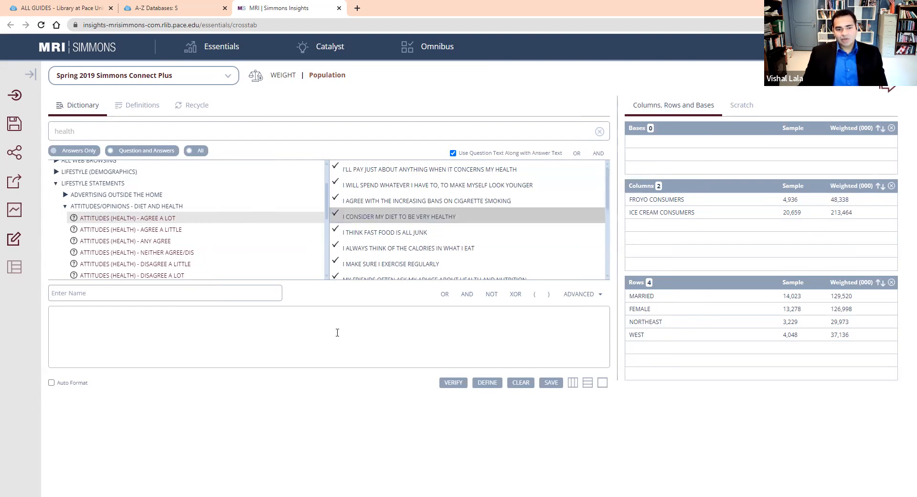
pyautogui.click(218, 294)
pyautogui.write('Healthy Diet')
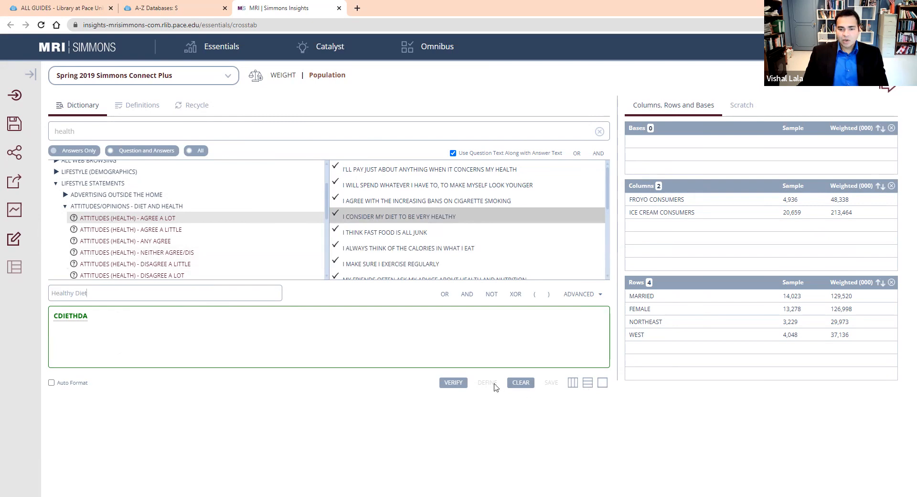
pyautogui.click(452, 385)
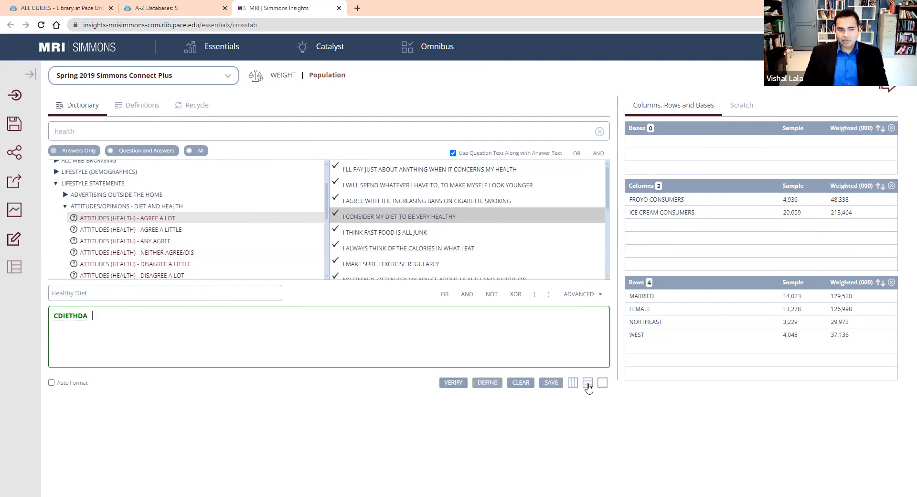
pyautogui.click(587, 383)
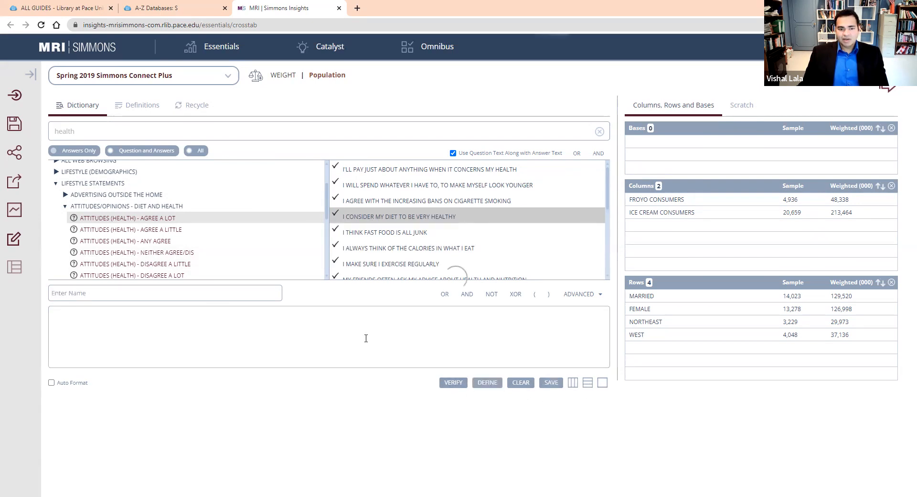
# Replace the dictionary search term with "exercise" and run the search.
pyautogui.moveTo(140, 134); pyautogui.dragTo(4, 138)
pyautogui.write('exerc')
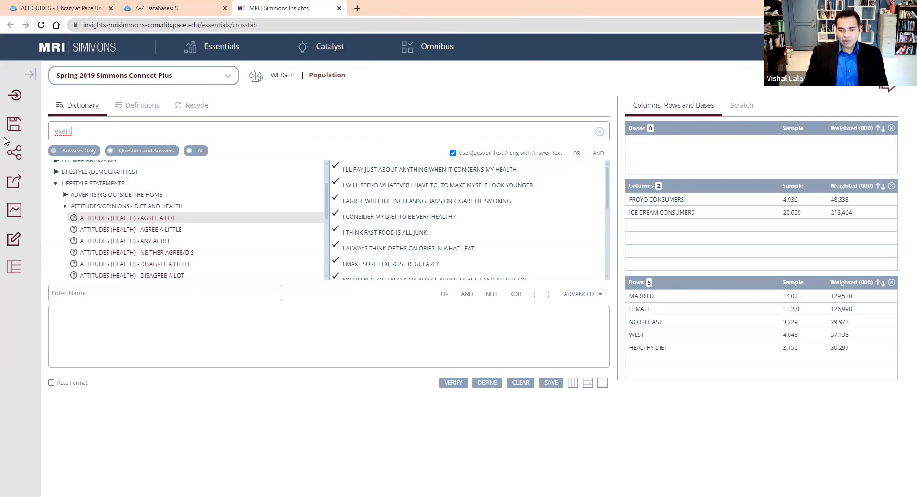
pyautogui.press('BackSpace')
pyautogui.press('BackSpace')
pyautogui.press('BackSpace')
pyautogui.press('BackSpace')
pyautogui.press('BackSpace')
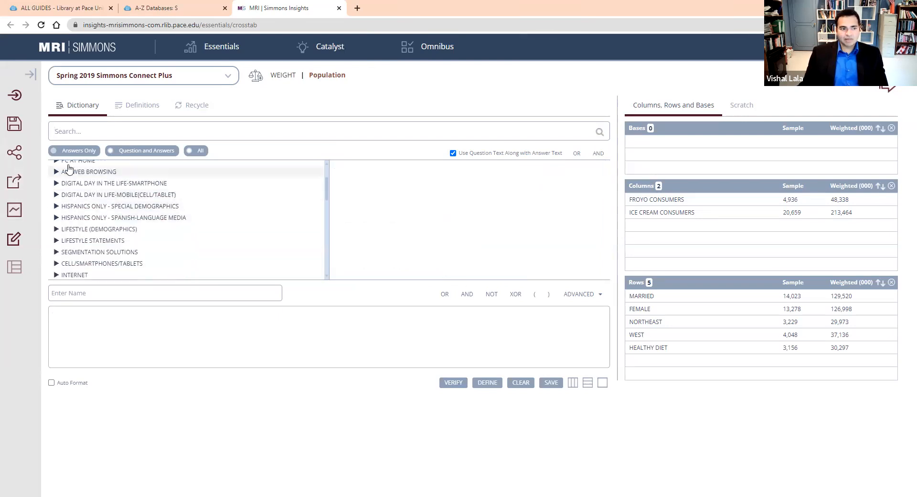
pyautogui.write('exercise')
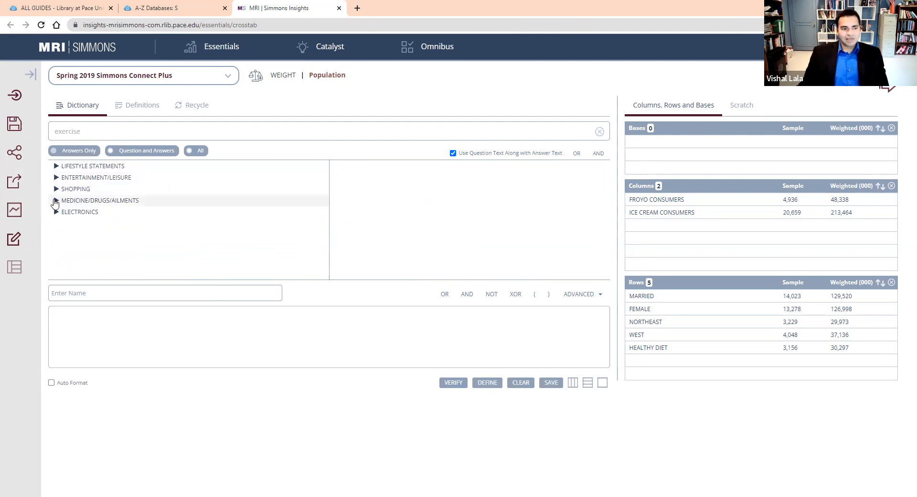
# Open Attitudes (Health) - Agree A Lot under Lifestyle Statements, Attitudes/Opinions - Diet and Health in the "exercise" search results.
pyautogui.click(56, 167)
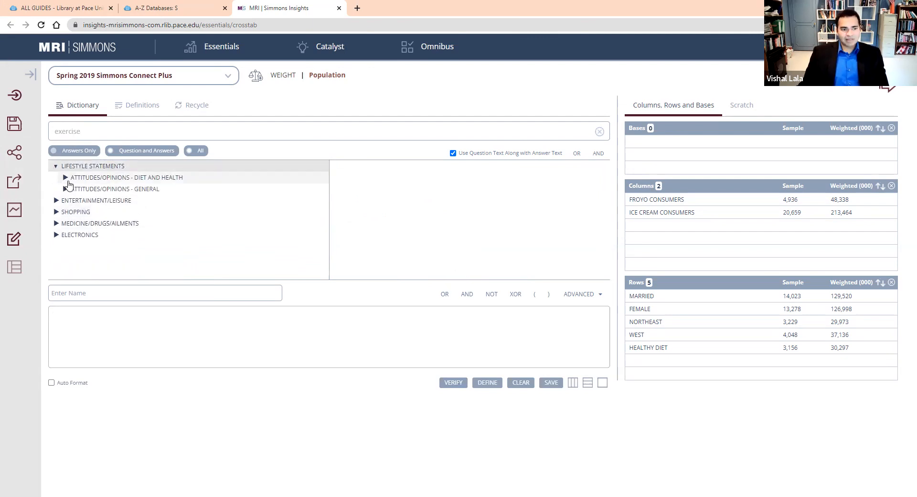
pyautogui.click(66, 178)
pyautogui.click(96, 190)
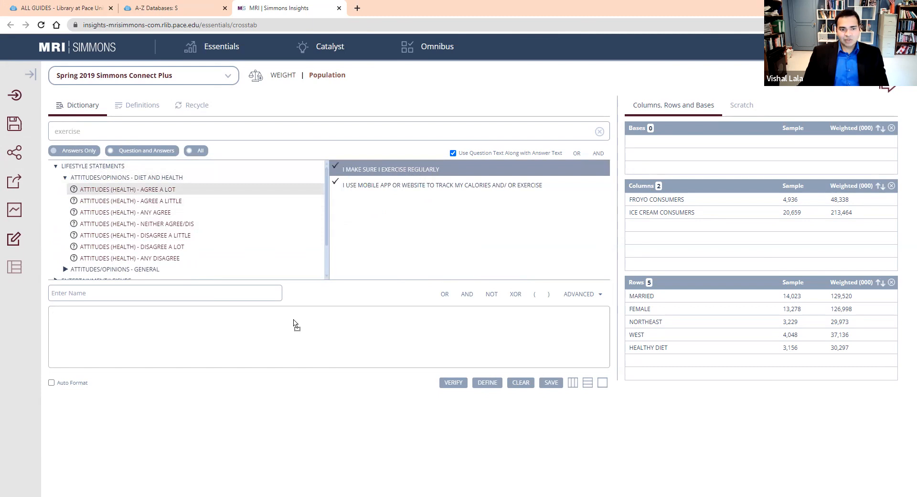
# Define "I make sure I exercise regularly" under the name "Exercise regularly" and place it in the crosstab rows.
pyautogui.moveTo(295, 324); pyautogui.dragTo(295, 324)
pyautogui.click(128, 293)
pyautogui.write('Exercise')
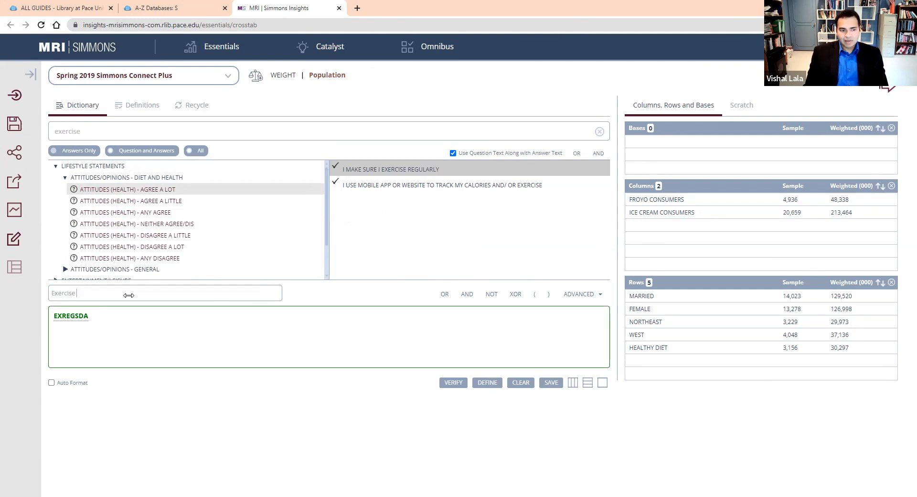
pyautogui.write(' regularly')
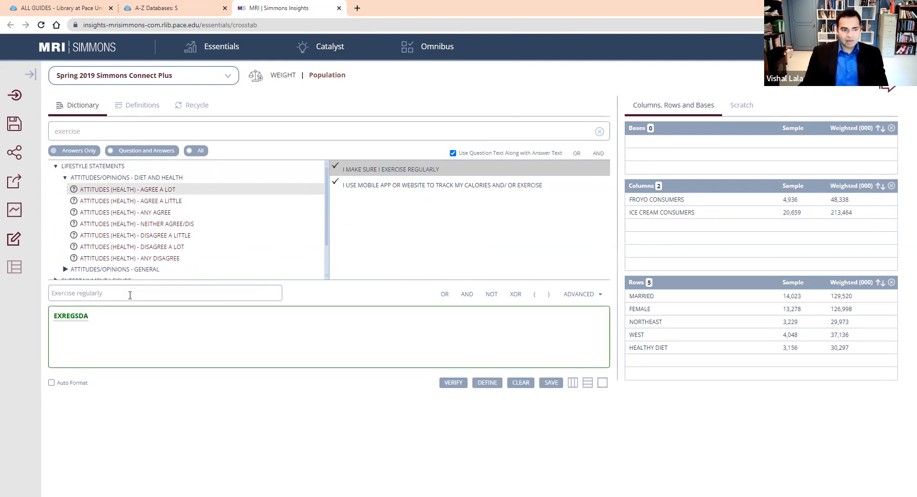
pyautogui.click(92, 308)
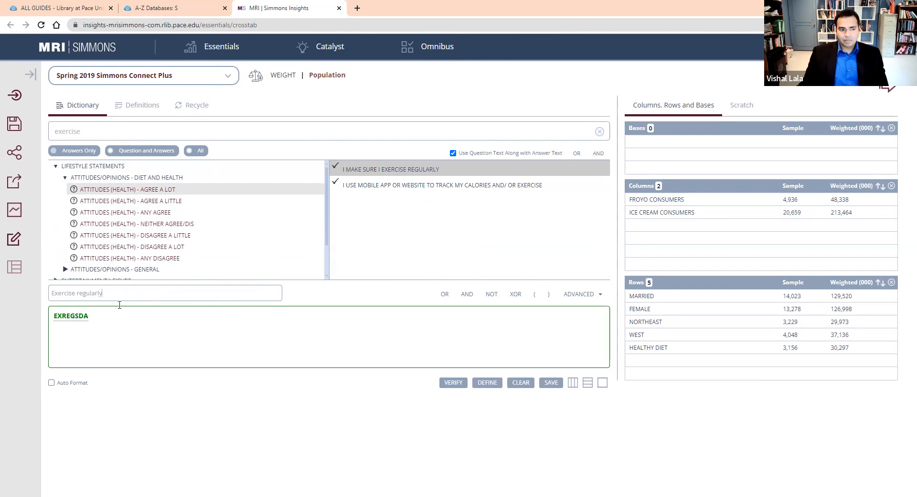
pyautogui.click(501, 386)
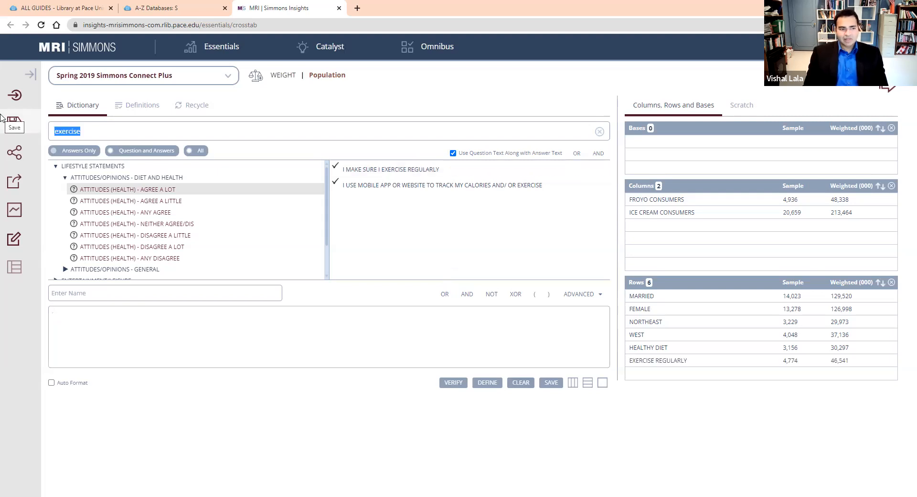
# Search the dictionary for "liberal" and open Political Outlook under Lifestyle (Demographics).
pyautogui.write('liberal')
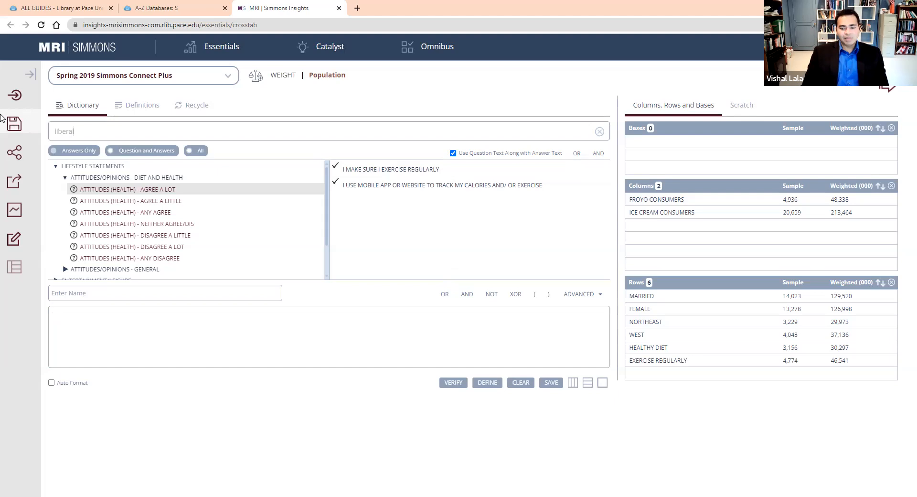
pyautogui.press('Return')
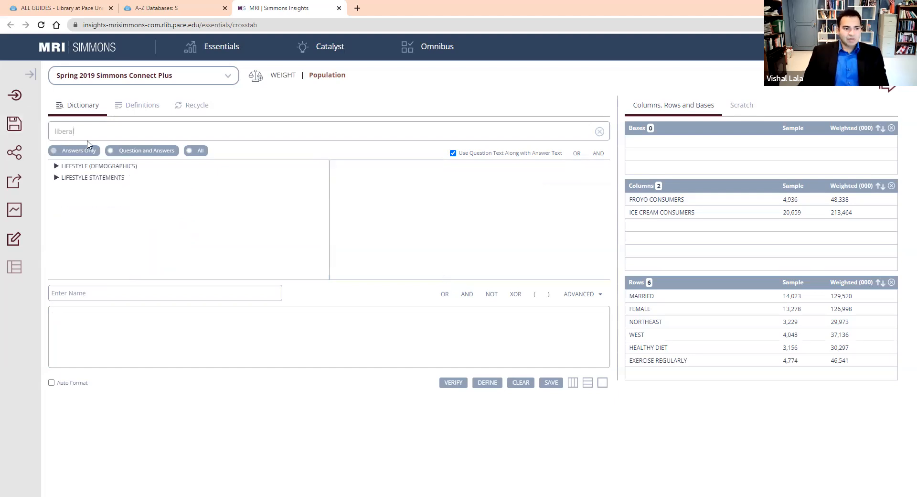
pyautogui.click(56, 165)
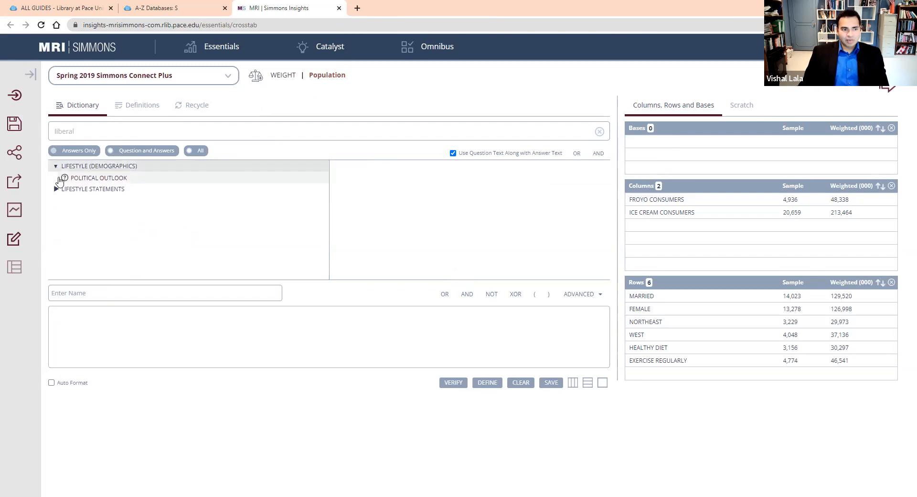
pyautogui.click(76, 181)
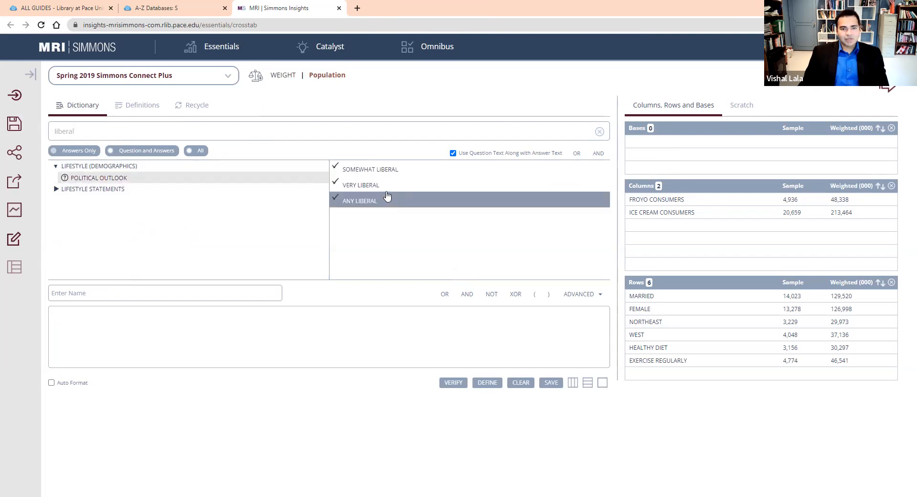
# Define the "Any Liberal" answer under the name "Liberal" and place it in the crosstab rows.
pyautogui.moveTo(377, 204); pyautogui.dragTo(338, 328)
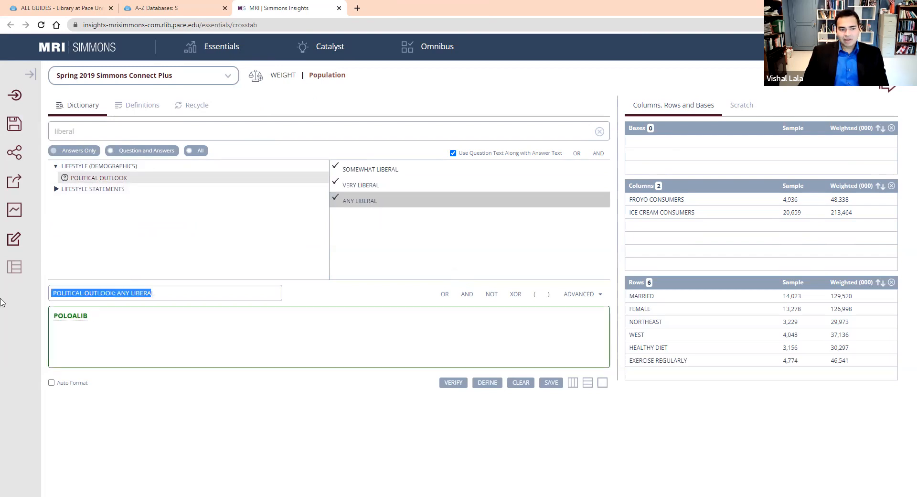
pyautogui.press('BackSpace')
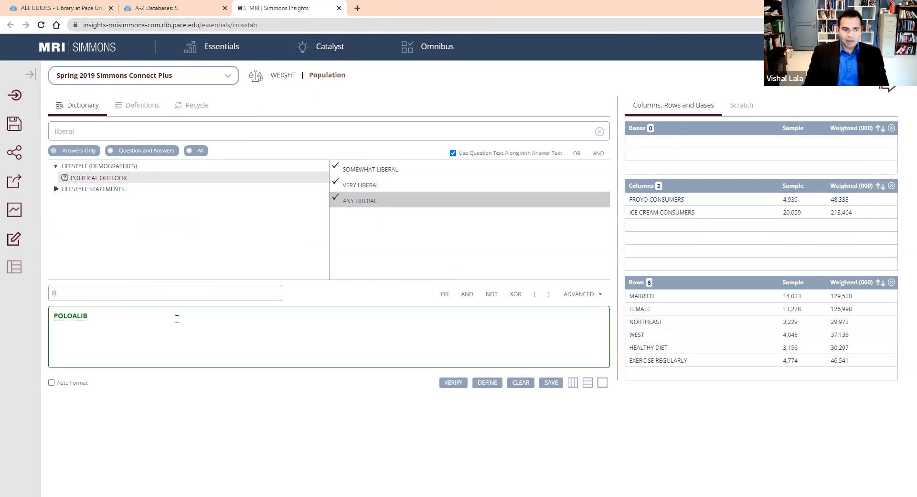
pyautogui.write('Liberal')
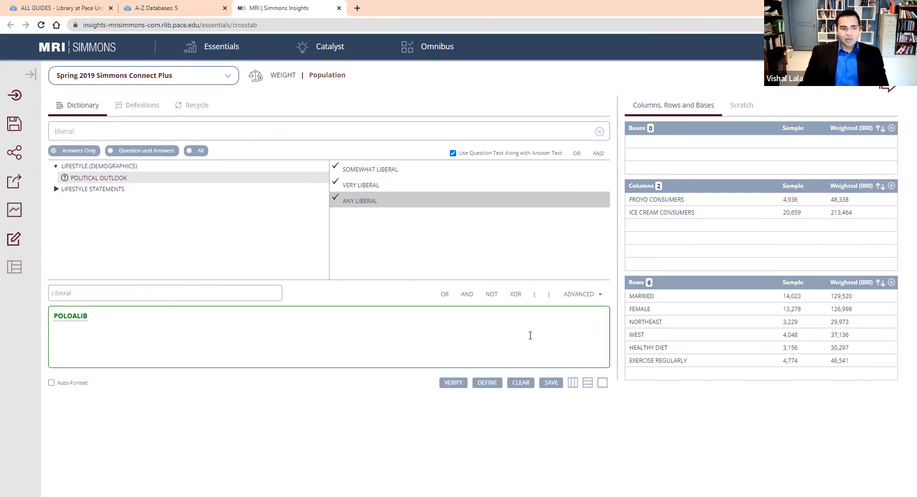
pyautogui.click(589, 383)
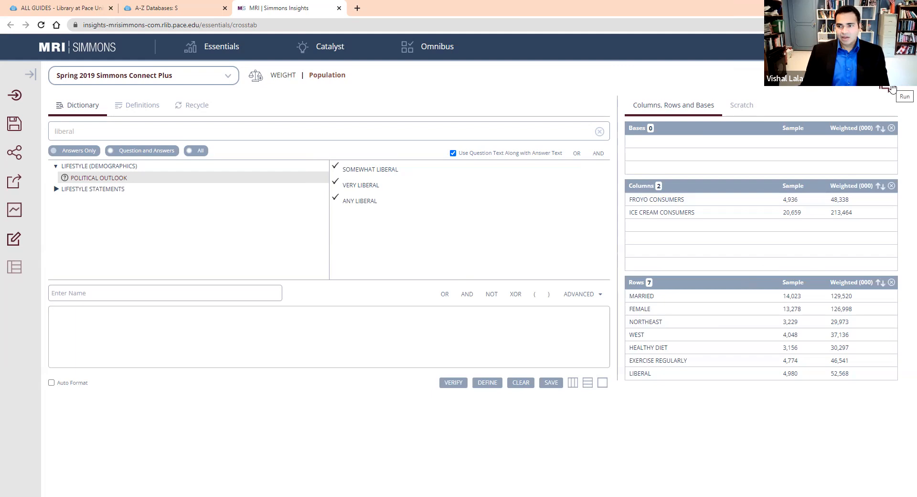
# Run the crosstab with the two consumer columns and seven defined rows.
pyautogui.click(891, 89)
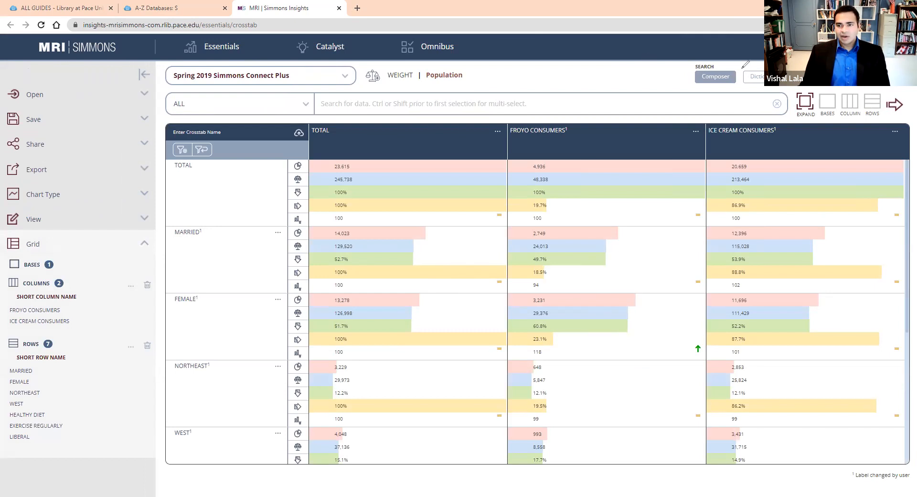
pyautogui.moveTo(743, 61)
pyautogui.mouseDown()
pyautogui.moveTo(764, 59)
pyautogui.moveTo(726, 62)
pyautogui.mouseUp()
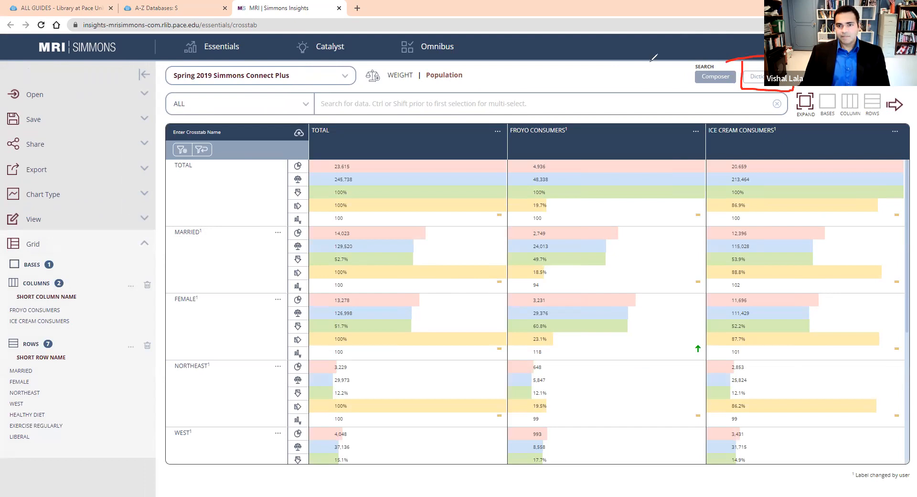
pyautogui.click(771, 85)
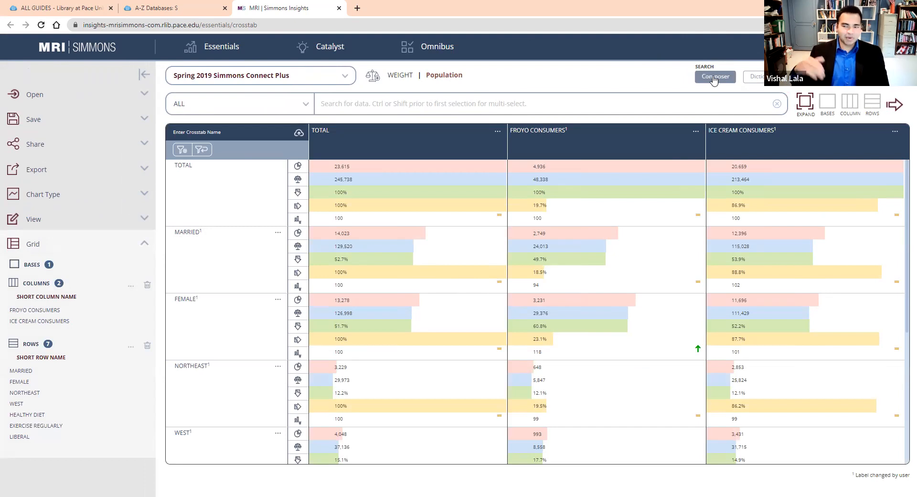
# Look at the Composer search view and return to the crosstab results.
pyautogui.click(713, 77)
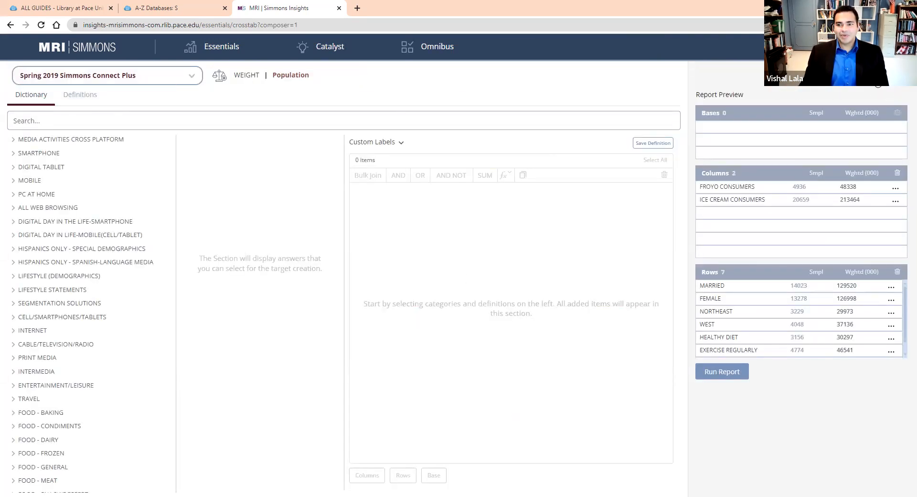
pyautogui.click(879, 83)
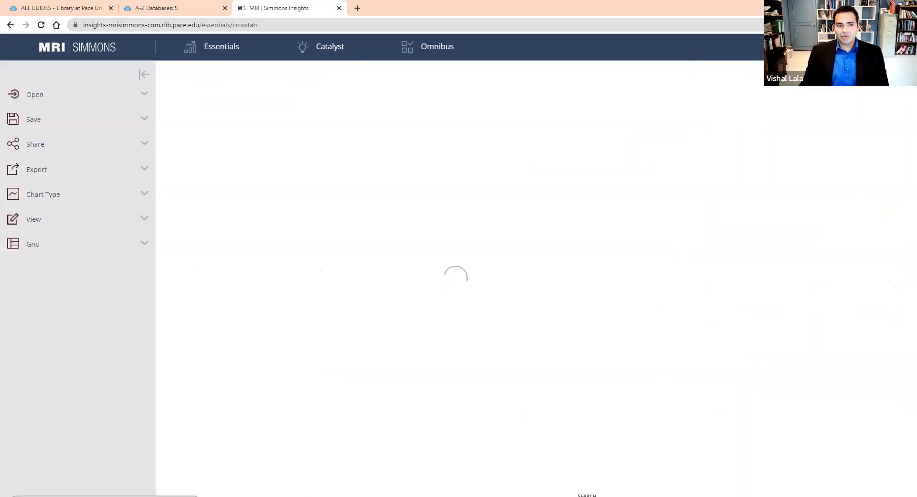
pyautogui.click(713, 77)
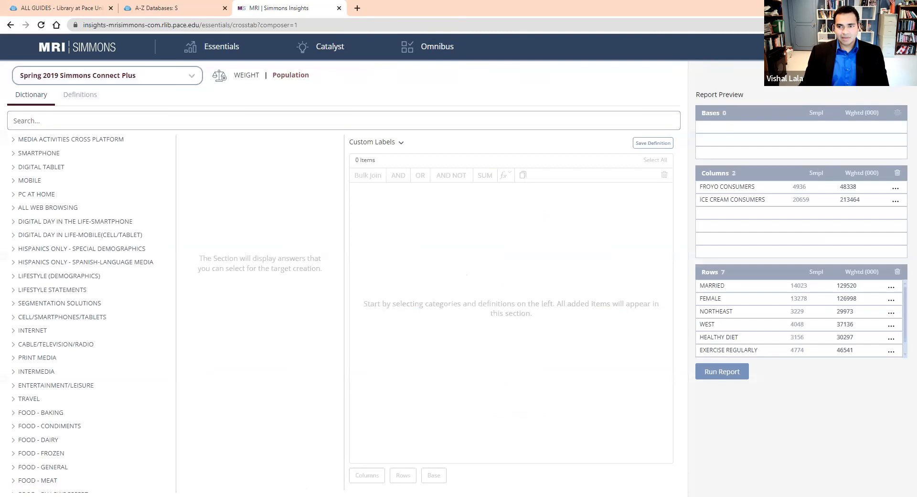
pyautogui.click(878, 82)
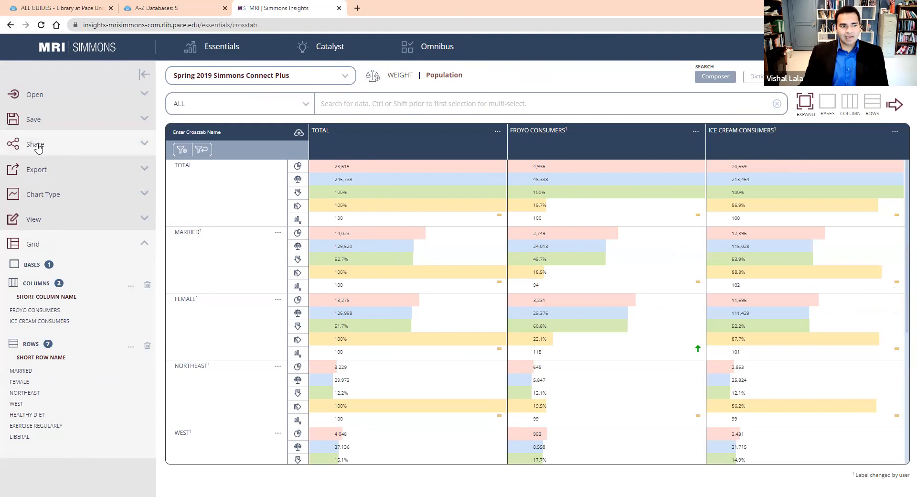
# Export the crosstab as an .xls file.
pyautogui.click(27, 173)
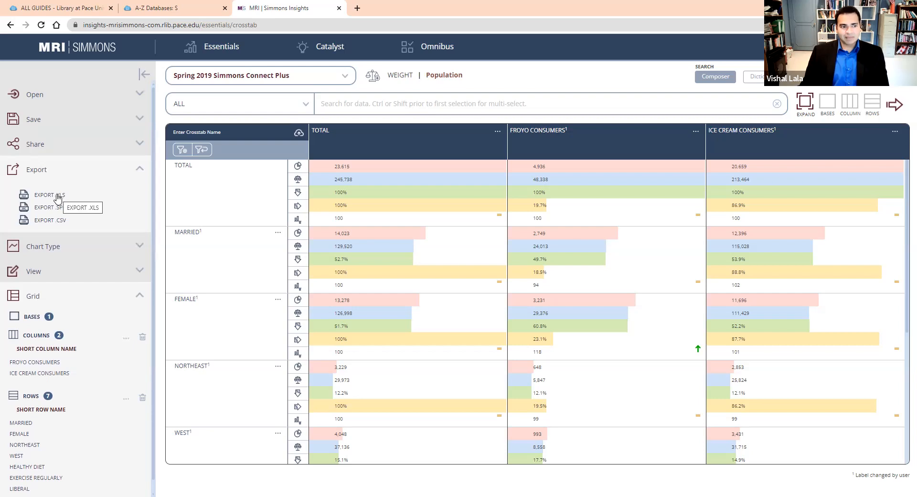
pyautogui.click(57, 196)
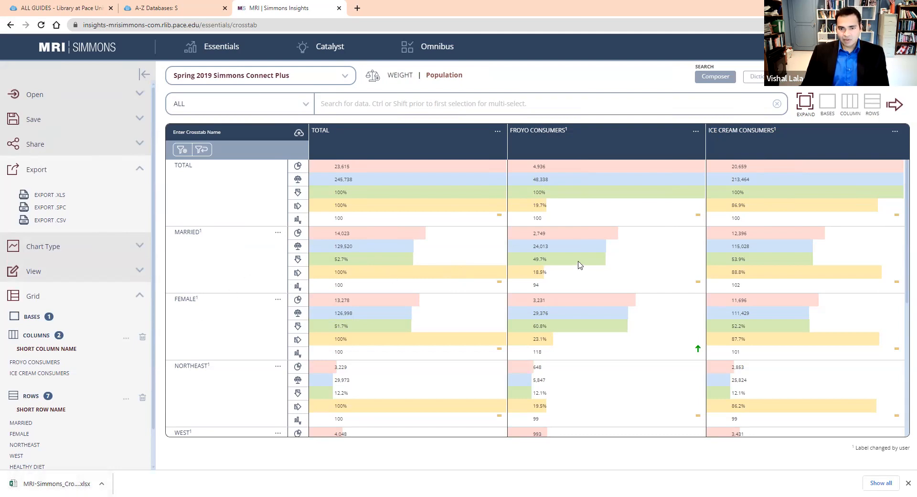
# Examine the Total row's sample sizes, weighted counts and horizontal percentages for all respondents, froyo consumers and ice cream consumers.
pyautogui.moveTo(886, 209)
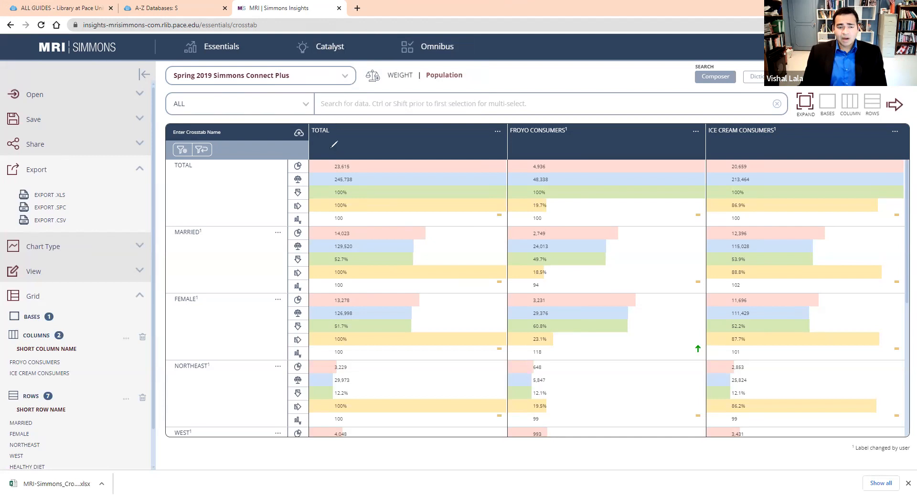
pyautogui.moveTo(328, 161)
pyautogui.mouseDown()
pyautogui.moveTo(335, 175)
pyautogui.moveTo(356, 167)
pyautogui.moveTo(324, 161)
pyautogui.moveTo(329, 187)
pyautogui.moveTo(357, 187)
pyautogui.moveTo(357, 175)
pyautogui.moveTo(321, 175)
pyautogui.mouseUp()
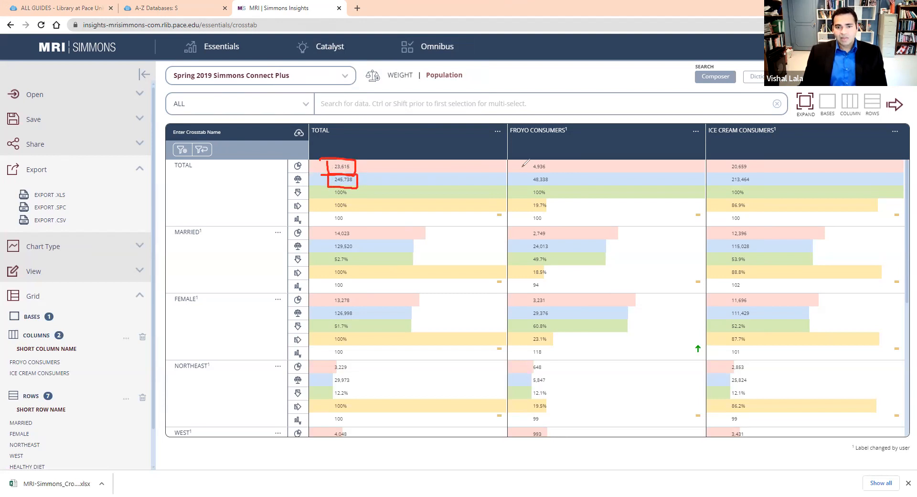
pyautogui.moveTo(529, 170)
pyautogui.mouseDown()
pyautogui.moveTo(555, 175)
pyautogui.moveTo(560, 161)
pyautogui.moveTo(525, 159)
pyautogui.mouseUp()
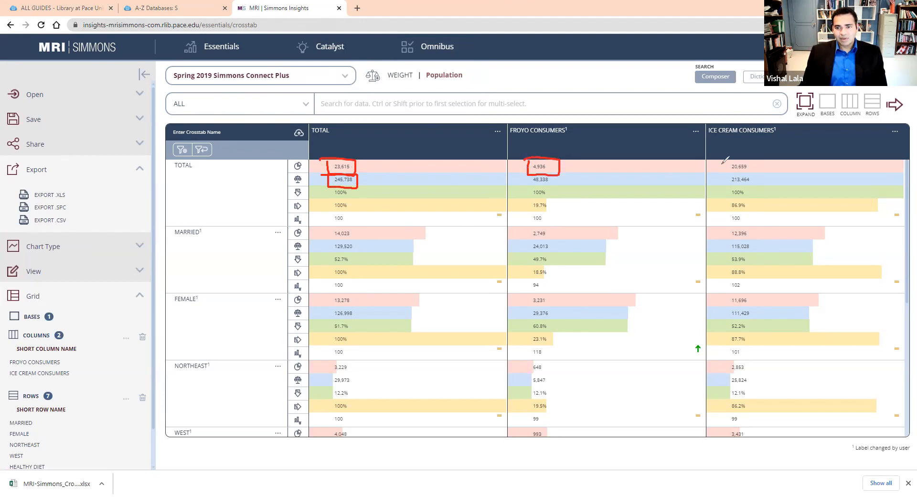
pyautogui.moveTo(726, 163)
pyautogui.mouseDown()
pyautogui.moveTo(747, 174)
pyautogui.moveTo(757, 158)
pyautogui.moveTo(725, 158)
pyautogui.mouseUp()
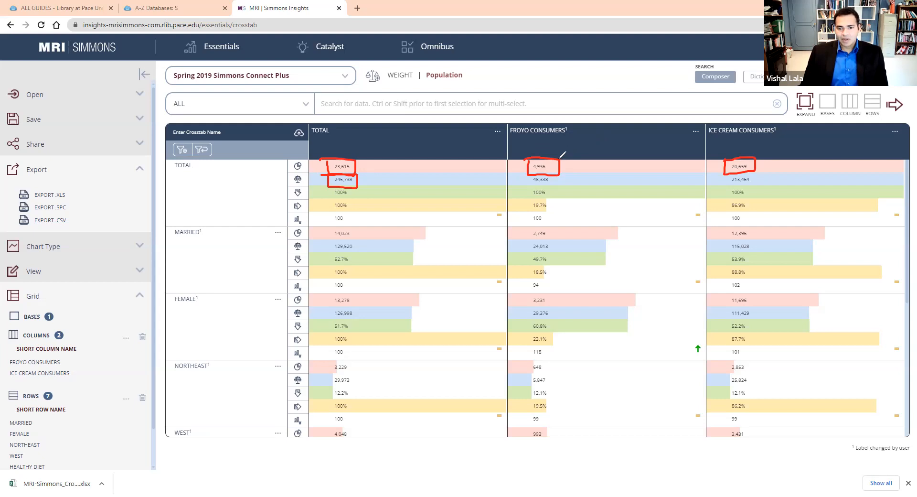
pyautogui.moveTo(532, 183)
pyautogui.mouseDown()
pyautogui.moveTo(560, 186)
pyautogui.moveTo(559, 174)
pyautogui.moveTo(531, 175)
pyautogui.mouseUp()
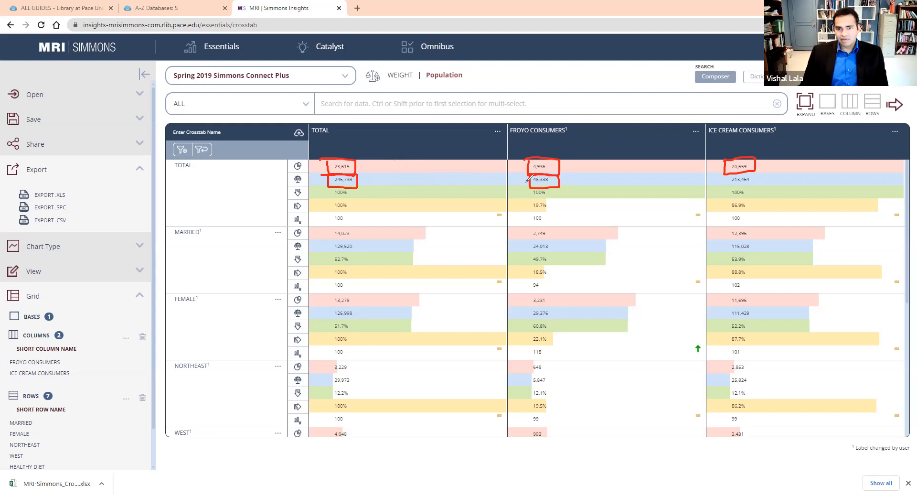
pyautogui.moveTo(370, 181)
pyautogui.mouseDown()
pyautogui.moveTo(520, 176)
pyautogui.moveTo(509, 183)
pyautogui.mouseUp()
pyautogui.moveTo(374, 174); pyautogui.dragTo(393, 190)
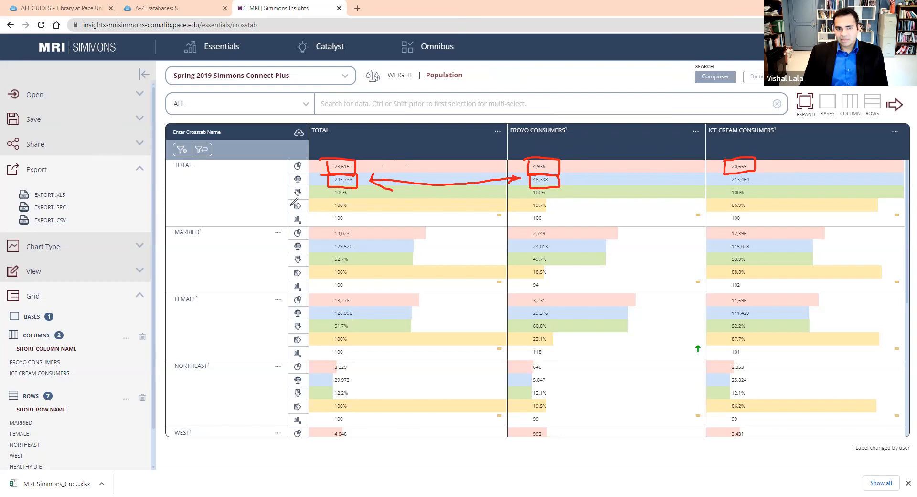
pyautogui.moveTo(290, 200)
pyautogui.mouseDown()
pyautogui.moveTo(301, 212)
pyautogui.moveTo(312, 201)
pyautogui.moveTo(291, 198)
pyautogui.mouseUp()
pyautogui.moveTo(526, 200)
pyautogui.mouseDown()
pyautogui.moveTo(526, 212)
pyautogui.moveTo(552, 211)
pyautogui.moveTo(553, 200)
pyautogui.moveTo(521, 201)
pyautogui.mouseUp()
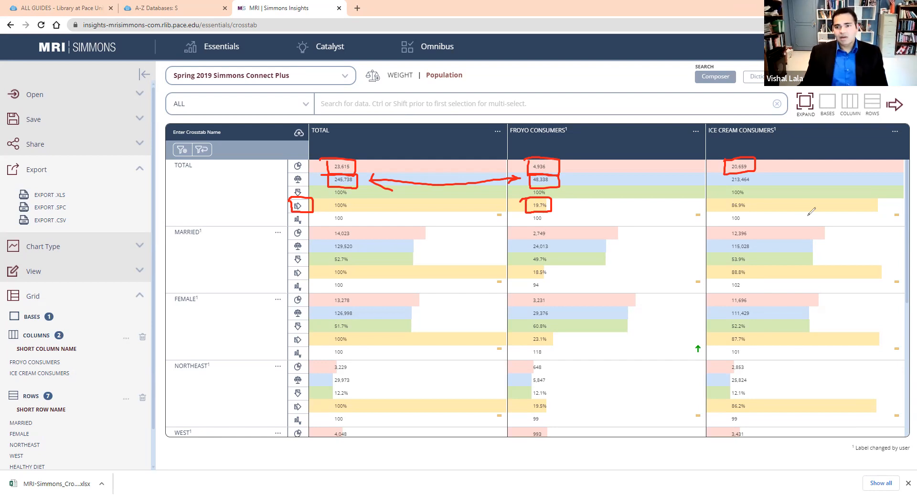
pyautogui.moveTo(722, 205)
pyautogui.mouseDown()
pyautogui.moveTo(731, 218)
pyautogui.moveTo(755, 212)
pyautogui.moveTo(753, 197)
pyautogui.moveTo(719, 199)
pyautogui.mouseUp()
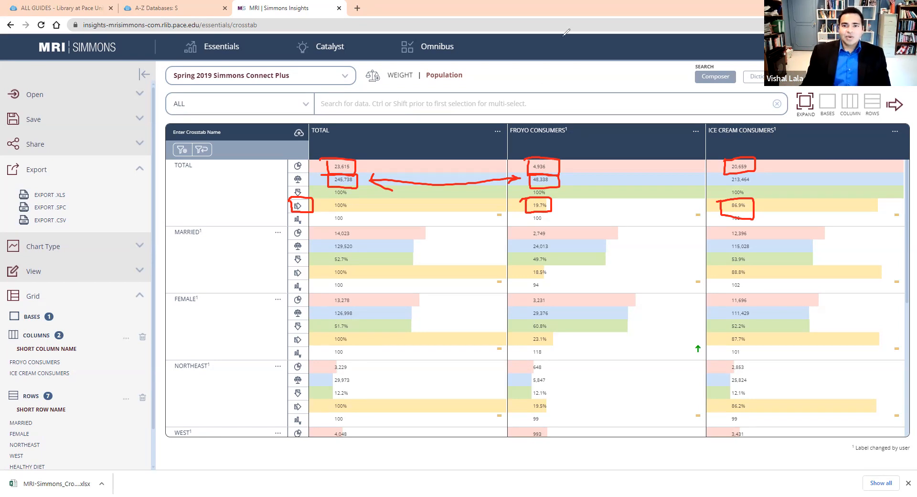
# Compare the Married row's weighted count and vertical percentage for froyo consumers with that column's weighted total.
pyautogui.moveTo(167, 223)
pyautogui.mouseDown()
pyautogui.moveTo(213, 249)
pyautogui.moveTo(162, 222)
pyautogui.mouseUp()
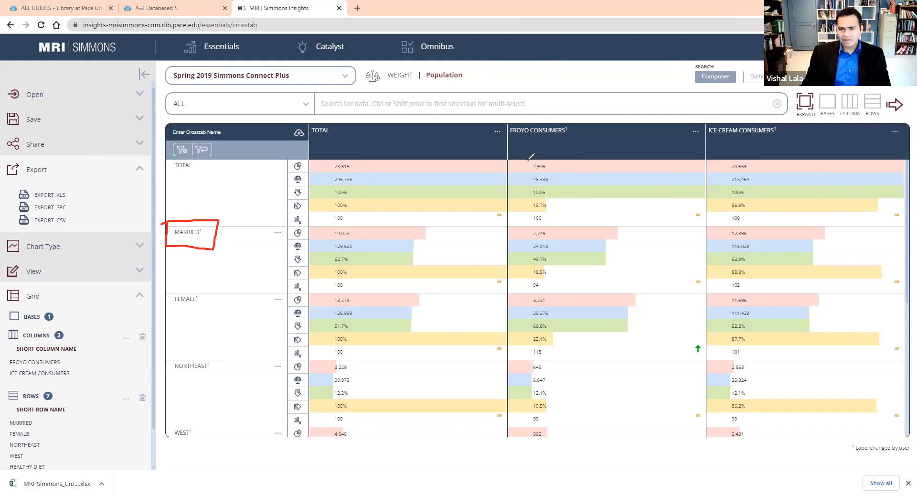
pyautogui.moveTo(527, 174)
pyautogui.mouseDown()
pyautogui.moveTo(526, 186)
pyautogui.moveTo(559, 182)
pyautogui.moveTo(526, 175)
pyautogui.mouseUp()
pyautogui.moveTo(524, 240)
pyautogui.mouseDown()
pyautogui.moveTo(554, 253)
pyautogui.moveTo(564, 244)
pyautogui.moveTo(564, 236)
pyautogui.moveTo(522, 237)
pyautogui.mouseUp()
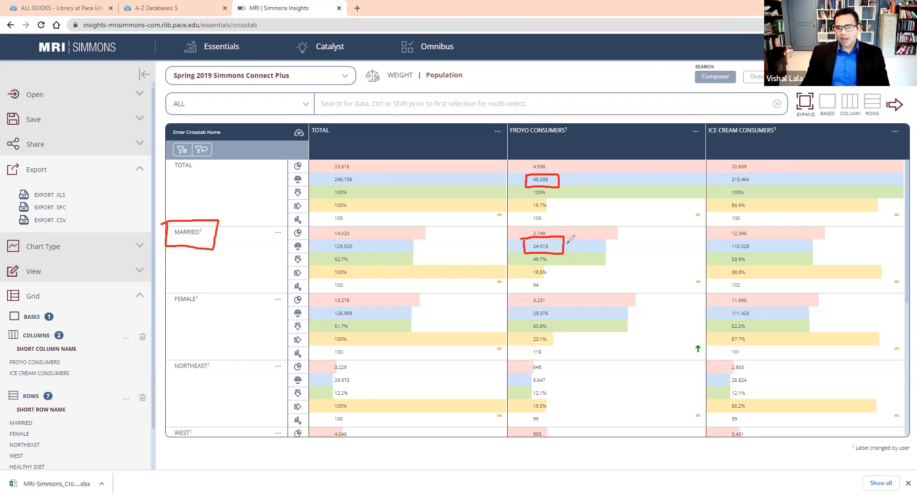
pyautogui.moveTo(564, 179)
pyautogui.mouseDown()
pyautogui.moveTo(581, 200)
pyautogui.moveTo(566, 239)
pyautogui.moveTo(574, 239)
pyautogui.mouseUp()
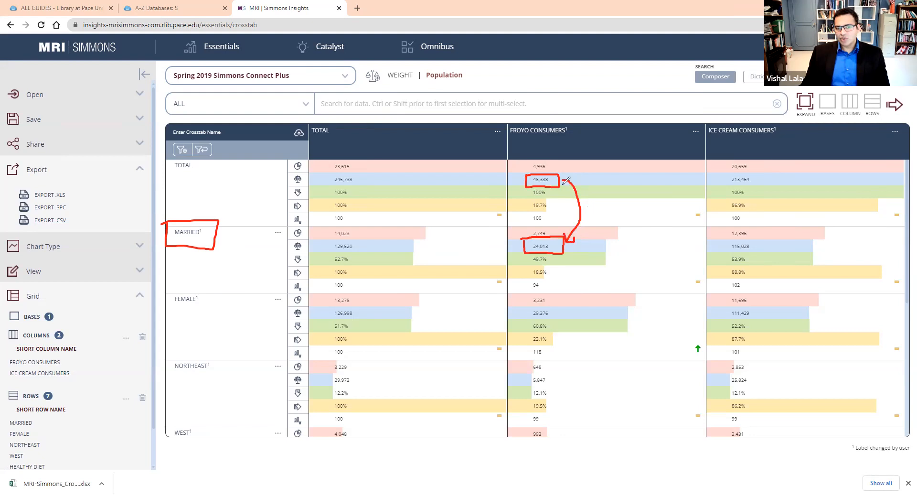
pyautogui.moveTo(562, 180); pyautogui.dragTo(581, 177)
pyautogui.moveTo(582, 259); pyautogui.dragTo(562, 259)
pyautogui.moveTo(289, 254)
pyautogui.mouseDown()
pyautogui.moveTo(300, 266)
pyautogui.moveTo(308, 254)
pyautogui.moveTo(288, 254)
pyautogui.mouseUp()
pyautogui.moveTo(529, 263)
pyautogui.mouseDown()
pyautogui.moveTo(553, 266)
pyautogui.moveTo(552, 253)
pyautogui.moveTo(525, 260)
pyautogui.mouseUp()
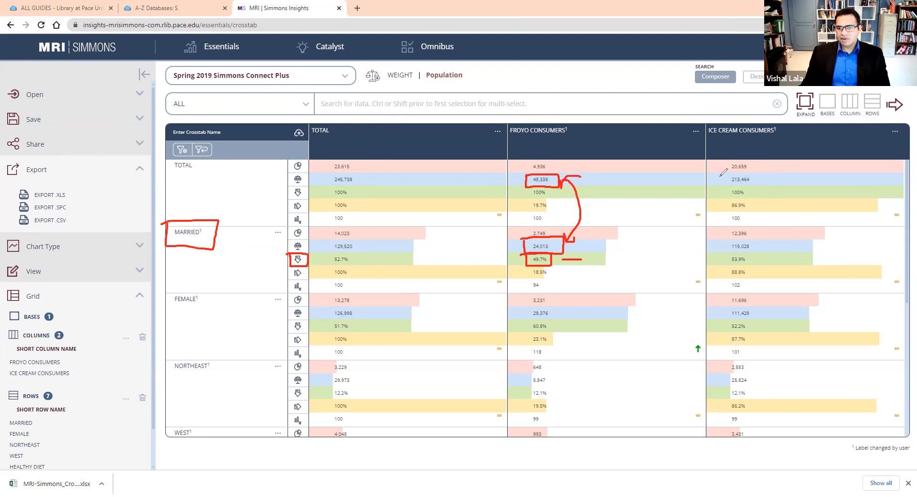
# Compare the Married row's weighted count and vertical percentage for ice cream consumers with that column's weighted total.
pyautogui.moveTo(721, 174)
pyautogui.mouseDown()
pyautogui.moveTo(722, 187)
pyautogui.moveTo(757, 184)
pyautogui.moveTo(761, 175)
pyautogui.moveTo(715, 177)
pyautogui.mouseUp()
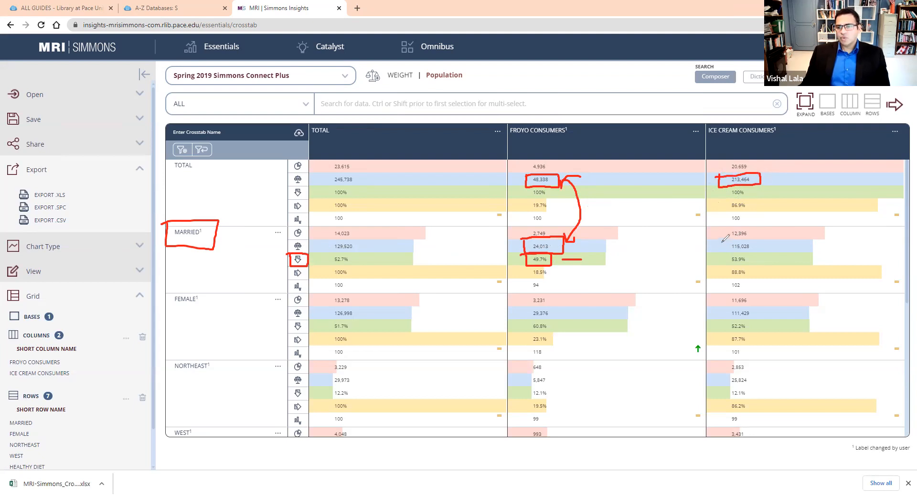
pyautogui.moveTo(720, 244)
pyautogui.mouseDown()
pyautogui.moveTo(721, 252)
pyautogui.moveTo(762, 251)
pyautogui.moveTo(741, 241)
pyautogui.moveTo(713, 247)
pyautogui.mouseUp()
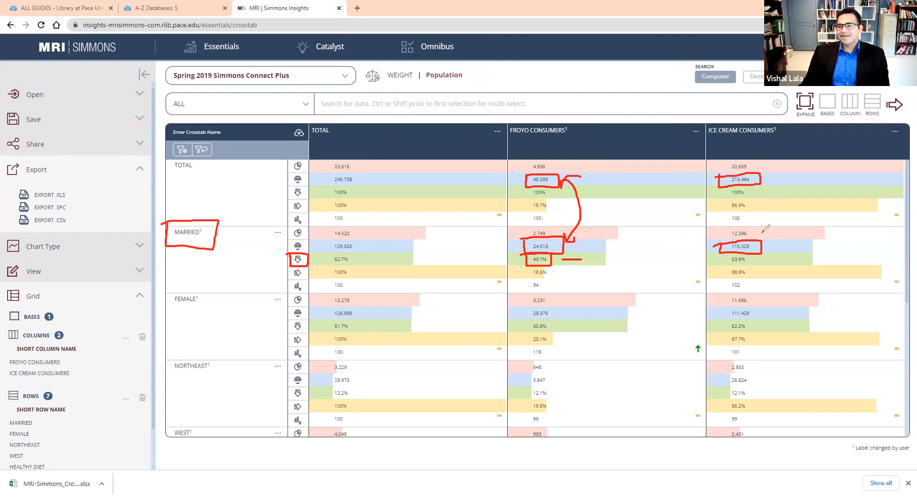
pyautogui.moveTo(766, 180)
pyautogui.mouseDown()
pyautogui.moveTo(779, 188)
pyautogui.moveTo(783, 224)
pyautogui.moveTo(769, 245)
pyautogui.mouseUp()
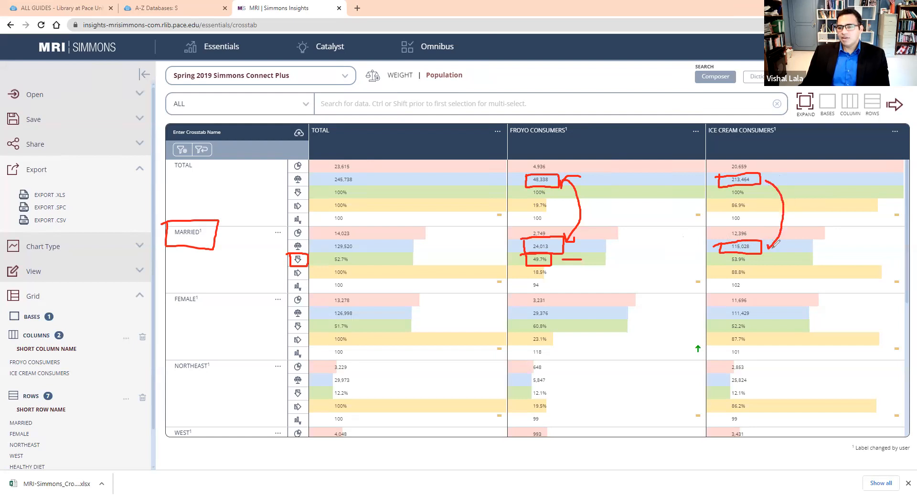
pyautogui.moveTo(765, 185); pyautogui.dragTo(767, 181)
pyautogui.moveTo(729, 255)
pyautogui.mouseDown()
pyautogui.moveTo(758, 257)
pyautogui.moveTo(714, 260)
pyautogui.mouseUp()
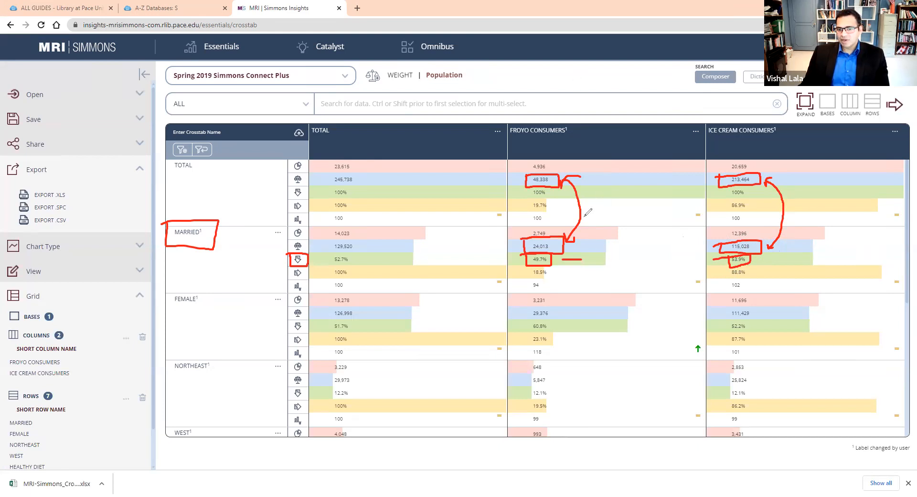
# Compare the Married row's vertical percentages between froyo consumers and ice cream consumers.
pyautogui.press('e')
pyautogui.moveTo(531, 254); pyautogui.dragTo(533, 265)
pyautogui.moveTo(603, 273)
pyautogui.mouseDown()
pyautogui.moveTo(713, 273)
pyautogui.moveTo(754, 254)
pyautogui.moveTo(524, 253)
pyautogui.mouseUp()
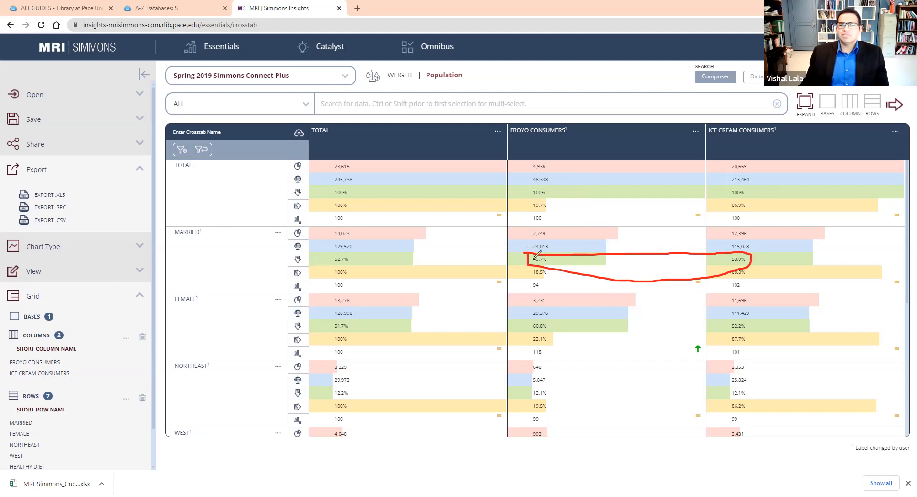
pyautogui.click(576, 81)
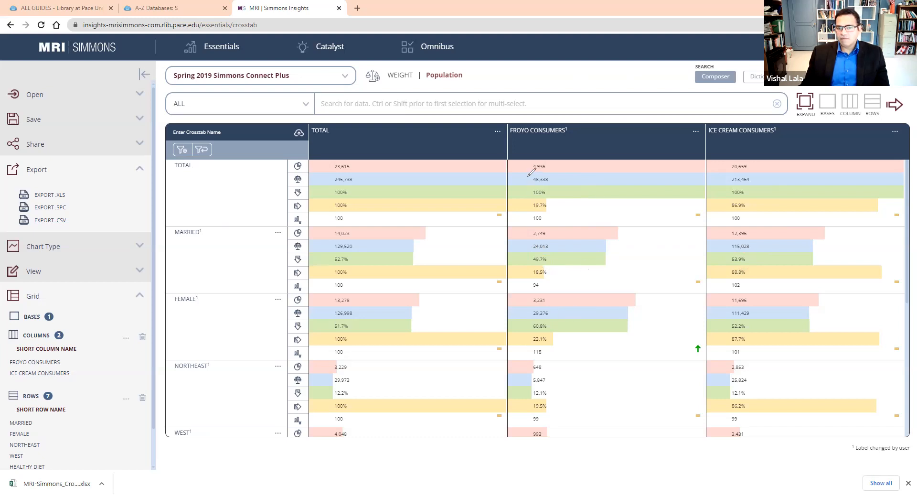
# Compare the Female row's weighted counts and vertical percentages for froyo and ice cream consumers against each column's weighted total.
pyautogui.moveTo(526, 176)
pyautogui.mouseDown()
pyautogui.moveTo(555, 186)
pyautogui.moveTo(563, 178)
pyautogui.moveTo(526, 177)
pyautogui.mouseUp()
pyautogui.moveTo(526, 308)
pyautogui.mouseDown()
pyautogui.moveTo(542, 319)
pyautogui.moveTo(563, 303)
pyautogui.moveTo(524, 308)
pyautogui.moveTo(527, 333)
pyautogui.moveTo(557, 330)
pyautogui.moveTo(558, 313)
pyautogui.moveTo(531, 318)
pyautogui.mouseUp()
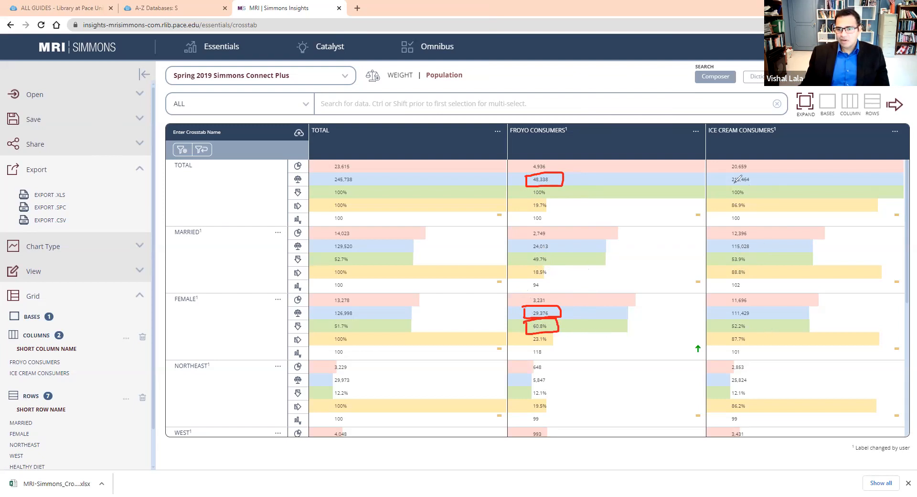
pyautogui.moveTo(725, 173)
pyautogui.mouseDown()
pyautogui.moveTo(736, 190)
pyautogui.moveTo(759, 181)
pyautogui.moveTo(753, 170)
pyautogui.moveTo(726, 174)
pyautogui.mouseUp()
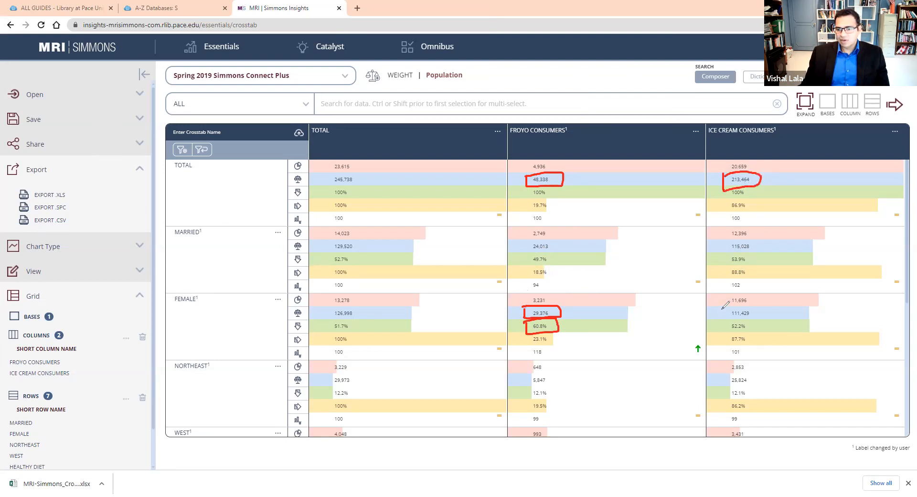
pyautogui.moveTo(722, 310)
pyautogui.mouseDown()
pyautogui.moveTo(753, 320)
pyautogui.moveTo(753, 305)
pyautogui.moveTo(716, 316)
pyautogui.mouseUp()
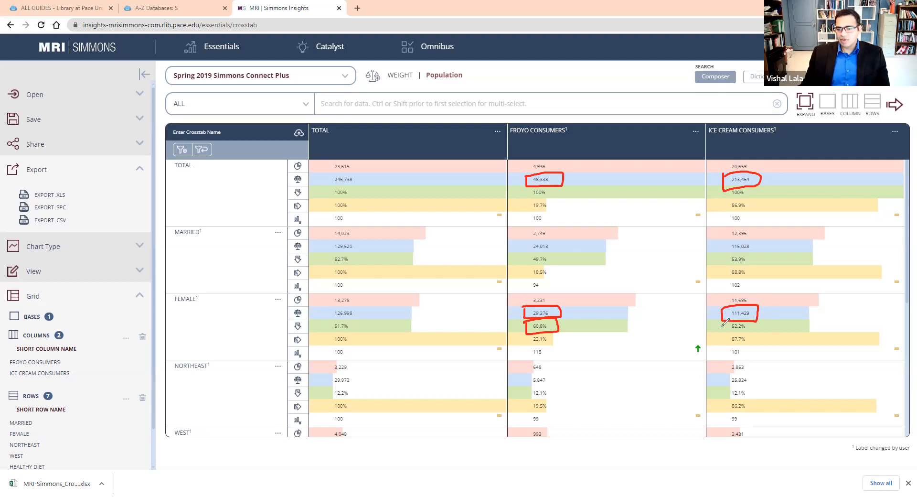
pyautogui.moveTo(726, 323)
pyautogui.mouseDown()
pyautogui.moveTo(727, 333)
pyautogui.moveTo(752, 335)
pyautogui.moveTo(757, 319)
pyautogui.moveTo(734, 315)
pyautogui.mouseUp()
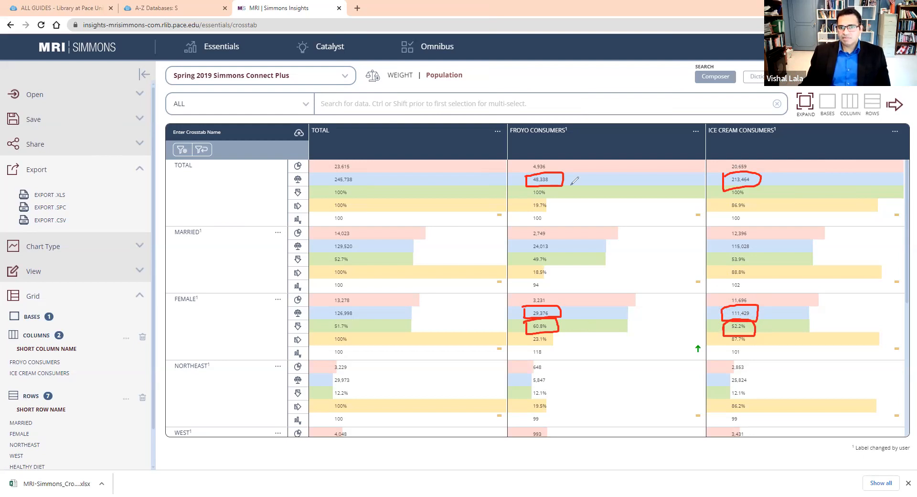
pyautogui.click(577, 81)
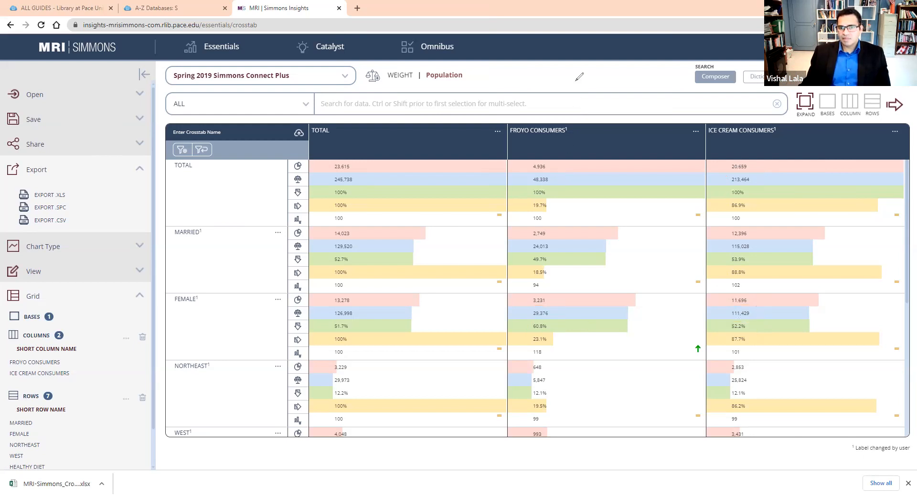
# Look through the remaining crosstab rows, and open the exported MRI-Simmons crosstab .xlsx file in Excel.
pyautogui.scroll(-2, 639, 310)
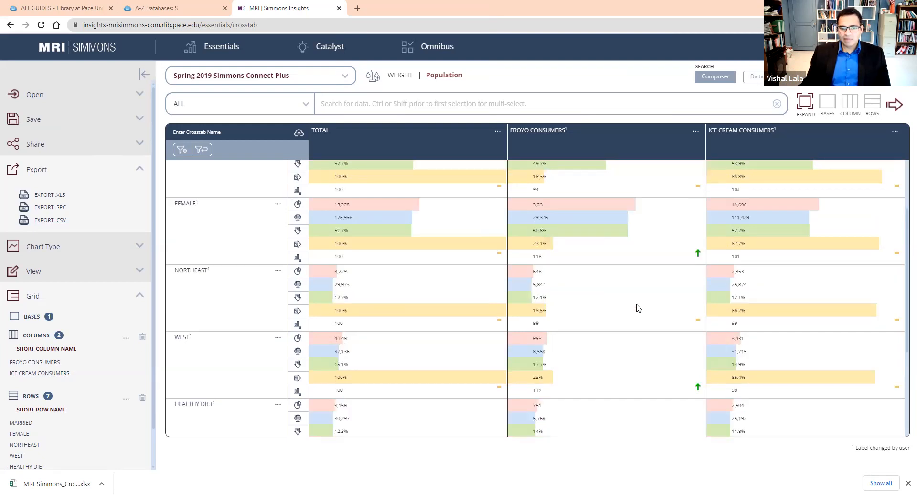
pyautogui.scroll(-2, 639, 311)
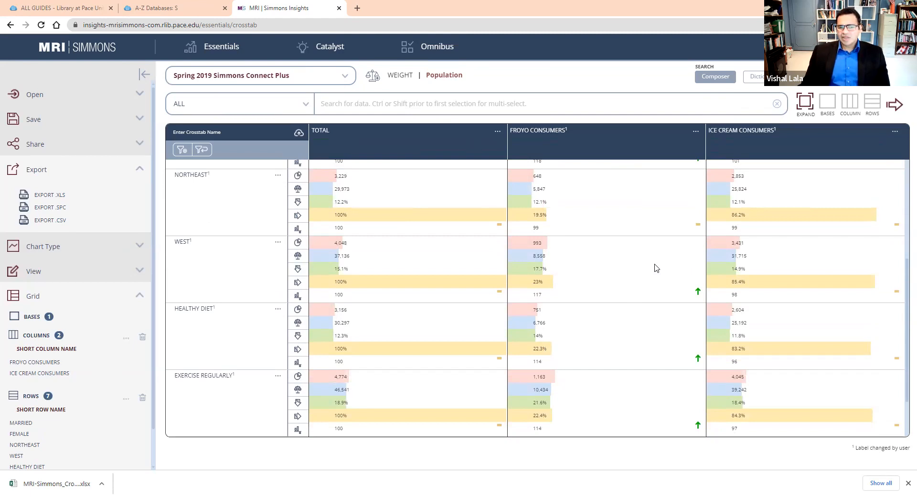
pyautogui.scroll(-1, 656, 268)
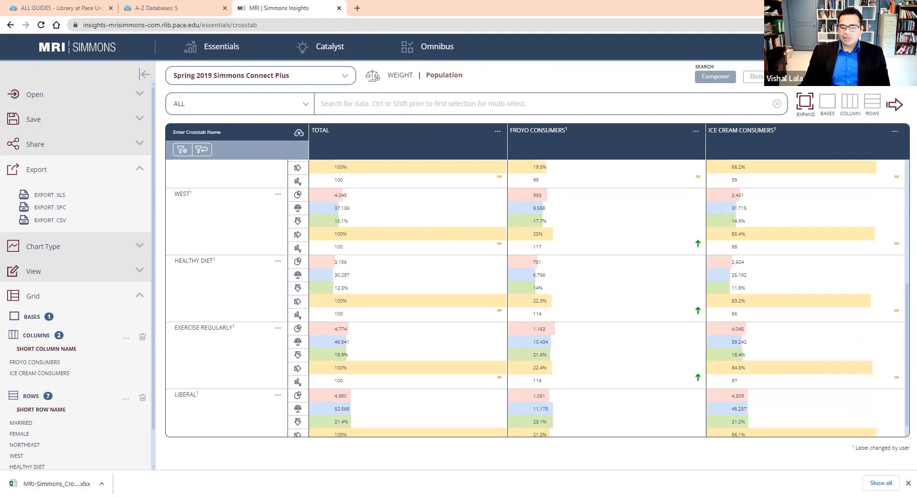
pyautogui.click(66, 484)
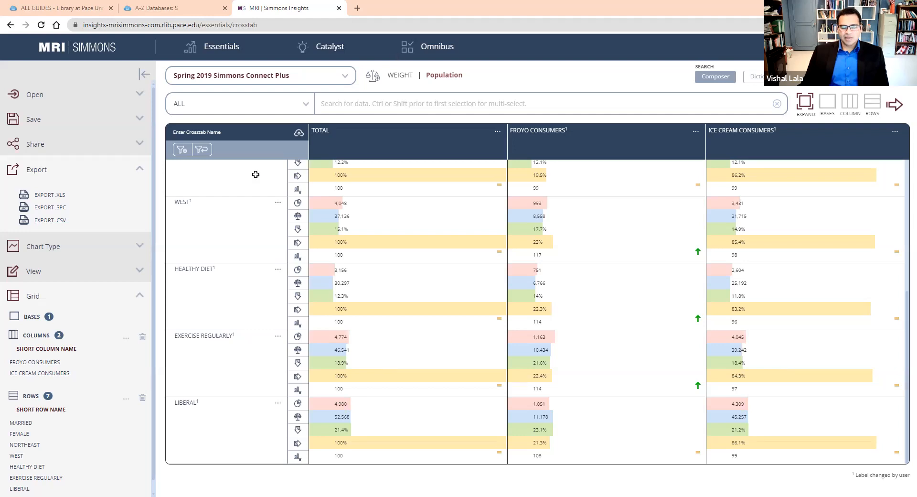
pyautogui.hotkey('alt', 'Tab')
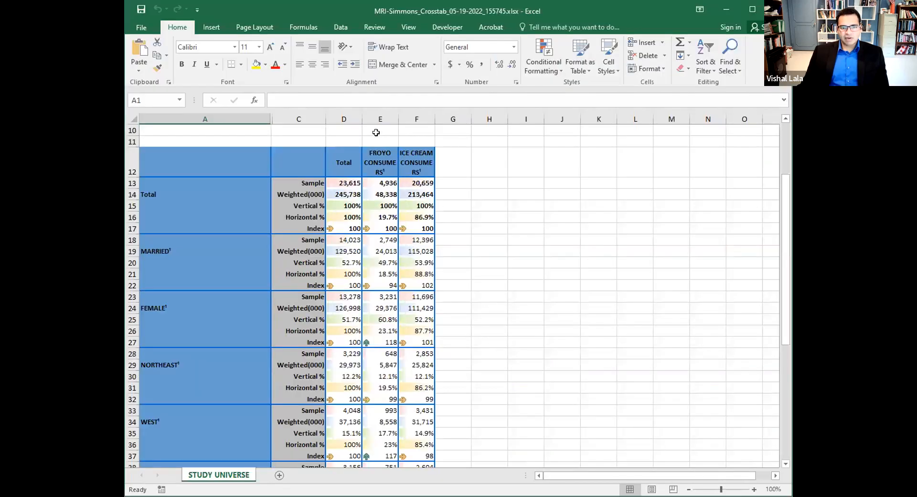
# Widen columns C through F of the exported crosstab so the statistic labels and consumer headings fit on one line.
pyautogui.moveTo(335, 118); pyautogui.dragTo(627, 118)
pyautogui.click(646, 205)
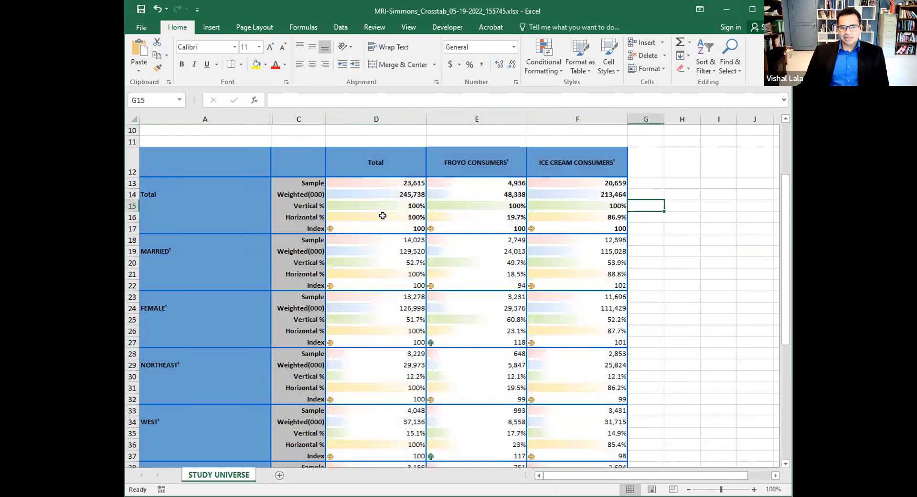
pyautogui.moveTo(323, 116); pyautogui.dragTo(344, 117)
pyautogui.click(324, 205)
pyautogui.click(335, 217)
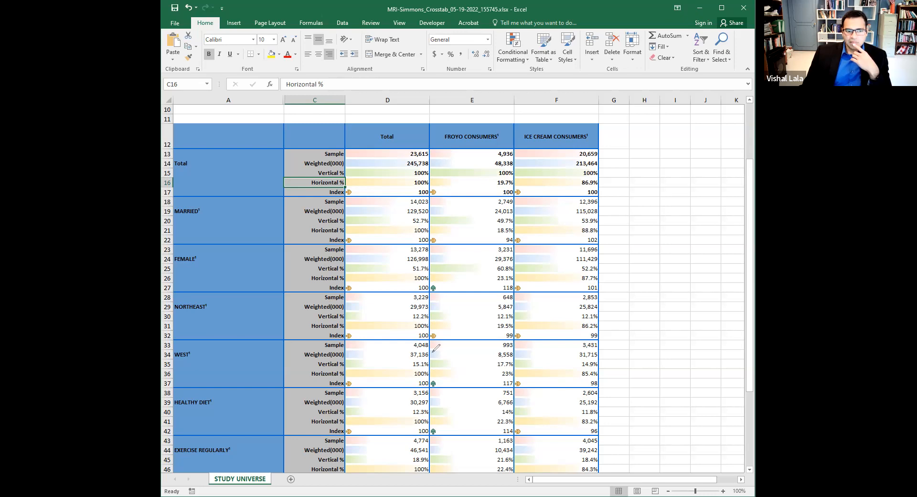
# Examine the Northeast row's weighted counts and horizontal percentages for froyo and ice cream consumers, along with the West row's total weighted count.
pyautogui.click(397, 307)
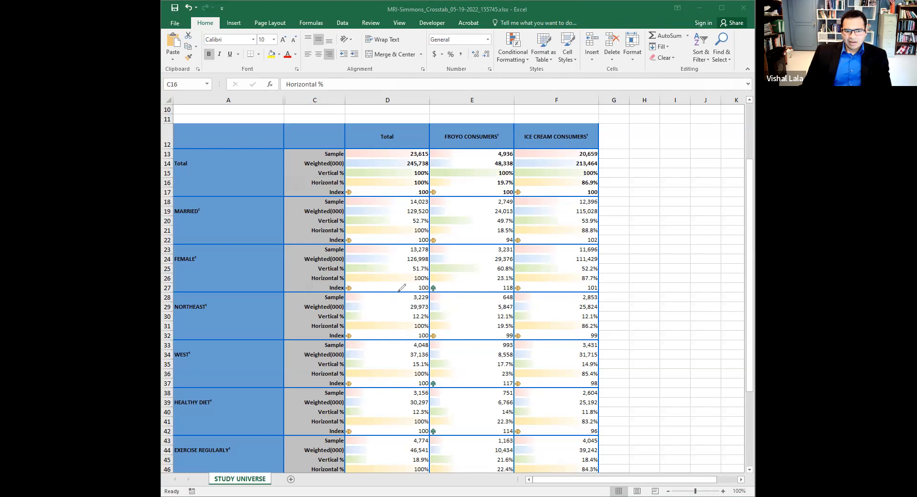
pyautogui.moveTo(401, 302)
pyautogui.mouseDown()
pyautogui.moveTo(401, 310)
pyautogui.moveTo(433, 311)
pyautogui.moveTo(431, 301)
pyautogui.moveTo(403, 303)
pyautogui.mouseUp()
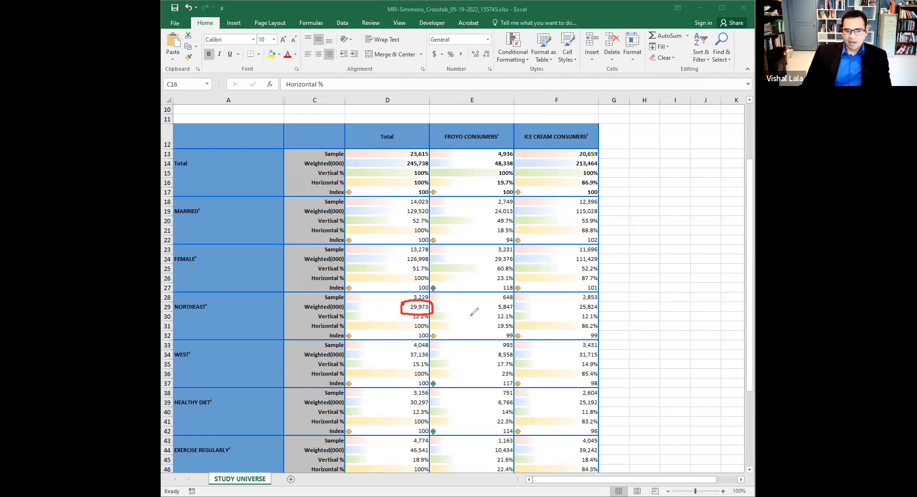
pyautogui.moveTo(407, 352)
pyautogui.mouseDown()
pyautogui.moveTo(432, 358)
pyautogui.moveTo(431, 342)
pyautogui.moveTo(406, 351)
pyautogui.mouseUp()
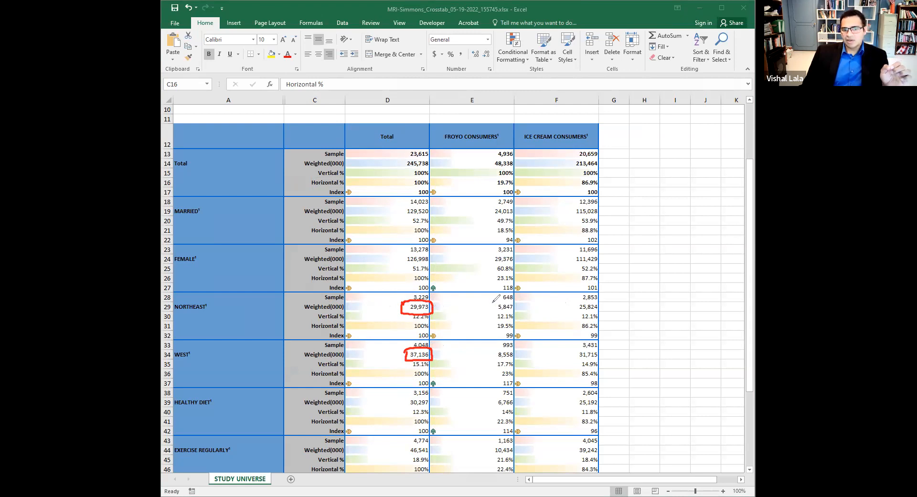
pyautogui.moveTo(493, 303)
pyautogui.mouseDown()
pyautogui.moveTo(514, 314)
pyautogui.moveTo(524, 305)
pyautogui.moveTo(495, 300)
pyautogui.mouseUp()
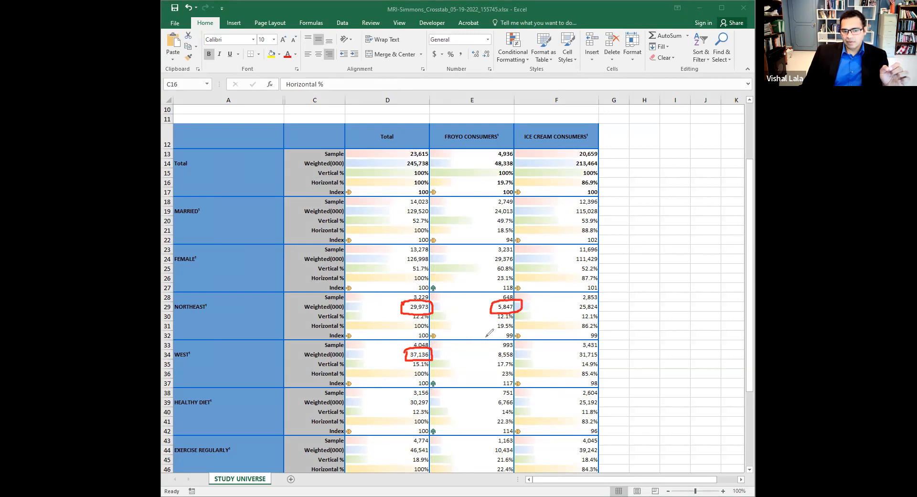
pyautogui.moveTo(575, 304)
pyautogui.mouseDown()
pyautogui.moveTo(575, 313)
pyautogui.moveTo(605, 312)
pyautogui.moveTo(597, 302)
pyautogui.moveTo(575, 305)
pyautogui.mouseUp()
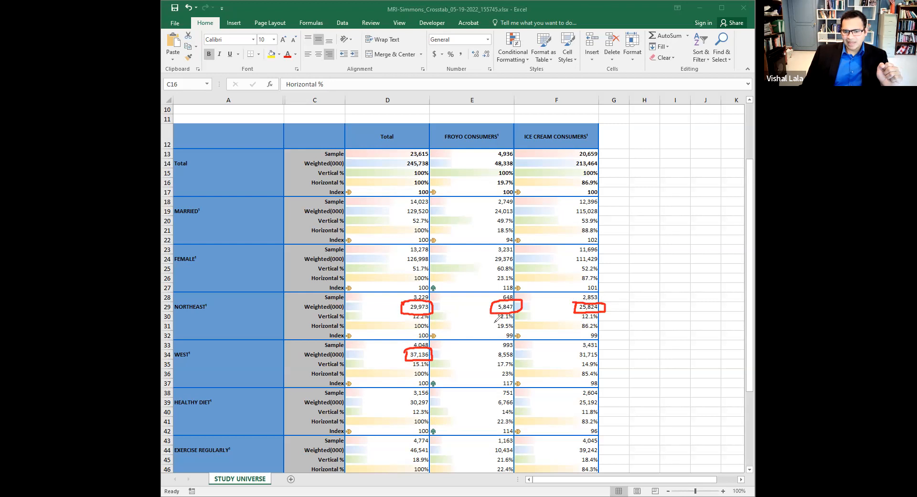
pyautogui.moveTo(495, 321)
pyautogui.mouseDown()
pyautogui.moveTo(496, 331)
pyautogui.moveTo(518, 333)
pyautogui.moveTo(522, 322)
pyautogui.moveTo(495, 320)
pyautogui.mouseUp()
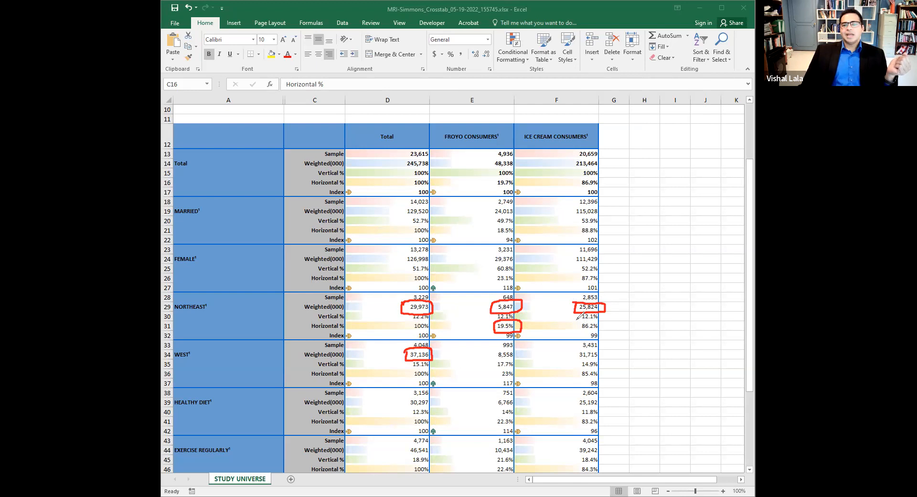
pyautogui.moveTo(576, 324)
pyautogui.mouseDown()
pyautogui.moveTo(603, 333)
pyautogui.moveTo(611, 317)
pyautogui.moveTo(572, 324)
pyautogui.mouseUp()
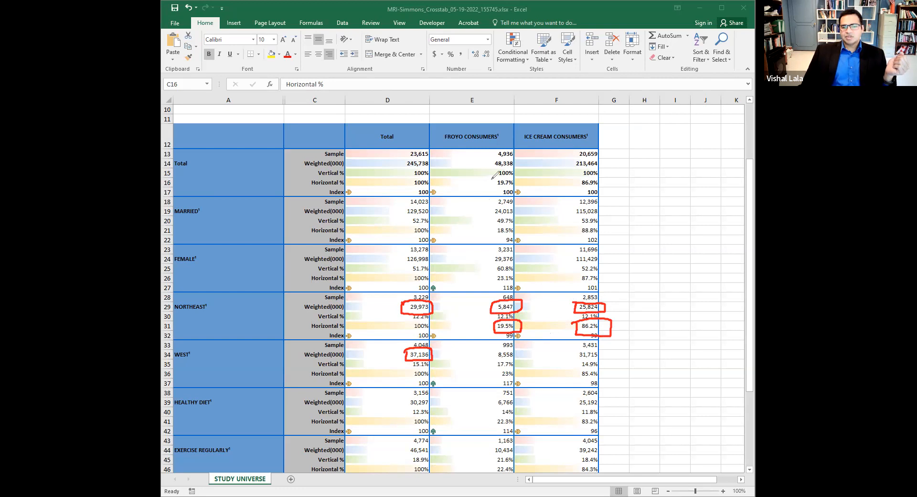
# Compare the Total and West rows' horizontal percentages for froyo and ice cream consumers with the Northeast figures.
pyautogui.moveTo(492, 179)
pyautogui.mouseDown()
pyautogui.moveTo(514, 189)
pyautogui.moveTo(522, 182)
pyautogui.moveTo(493, 179)
pyautogui.mouseUp()
pyautogui.click(574, 181)
pyautogui.moveTo(582, 182)
pyautogui.mouseDown()
pyautogui.moveTo(605, 187)
pyautogui.moveTo(575, 180)
pyautogui.mouseUp()
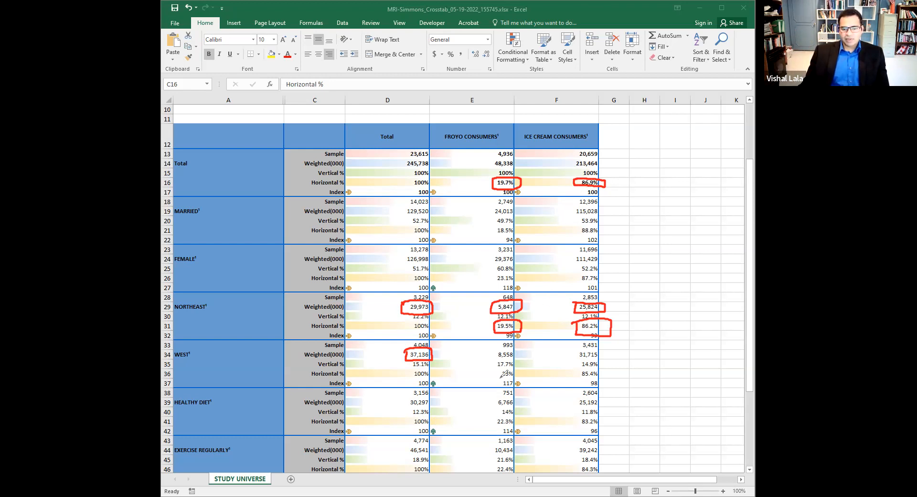
pyautogui.moveTo(495, 370)
pyautogui.mouseDown()
pyautogui.moveTo(496, 380)
pyautogui.moveTo(513, 381)
pyautogui.moveTo(521, 366)
pyautogui.moveTo(495, 367)
pyautogui.mouseUp()
pyautogui.moveTo(578, 371)
pyautogui.mouseDown()
pyautogui.moveTo(578, 379)
pyautogui.moveTo(603, 380)
pyautogui.moveTo(606, 369)
pyautogui.moveTo(580, 369)
pyautogui.mouseUp()
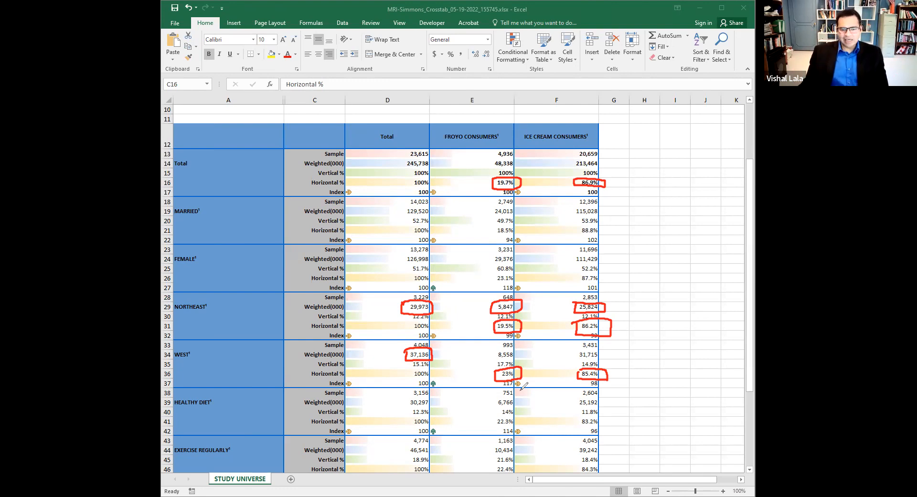
pyautogui.click(611, 78)
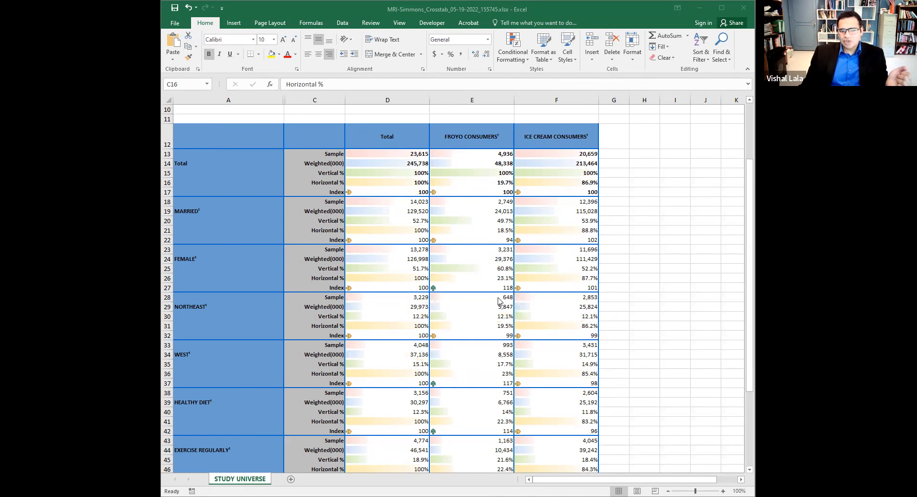
# Compare the Healthy Diet and Total rows' weighted counts for froyo and ice cream consumers, along with the Healthy Diet row's vertical percentages.
pyautogui.click(751, 470)
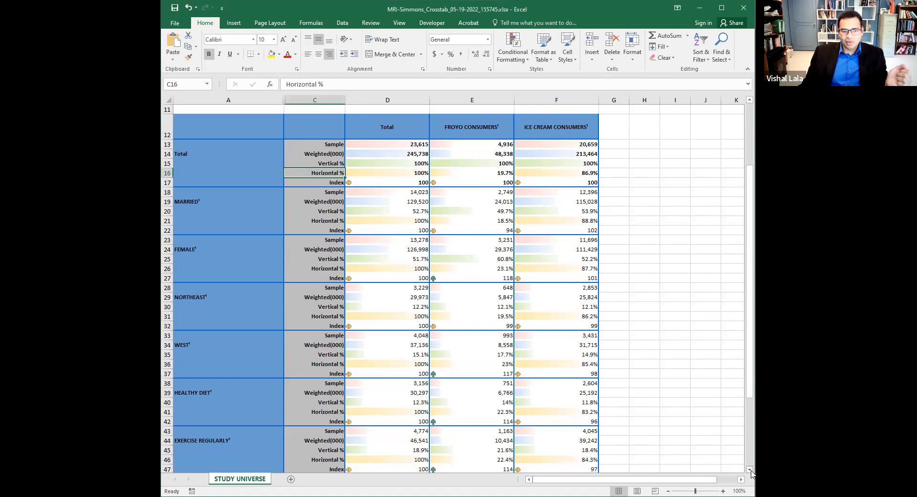
pyautogui.click(751, 470)
pyautogui.click(751, 471)
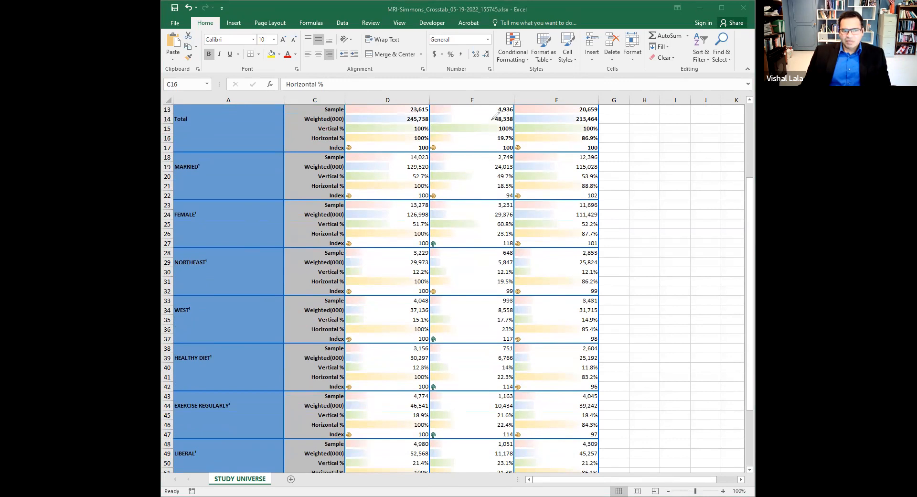
pyautogui.moveTo(493, 114)
pyautogui.mouseDown()
pyautogui.moveTo(491, 124)
pyautogui.moveTo(510, 125)
pyautogui.moveTo(519, 116)
pyautogui.mouseUp()
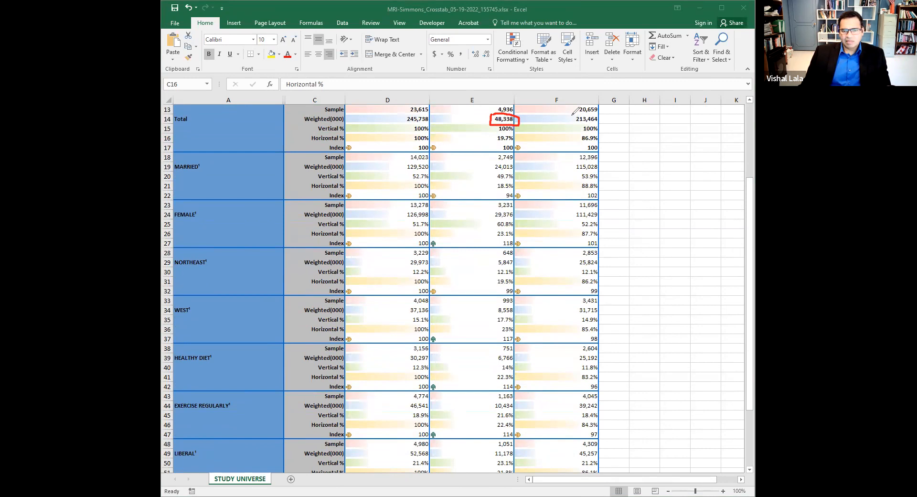
pyautogui.moveTo(572, 115)
pyautogui.mouseDown()
pyautogui.moveTo(571, 125)
pyautogui.moveTo(603, 126)
pyautogui.moveTo(605, 113)
pyautogui.moveTo(577, 111)
pyautogui.mouseUp()
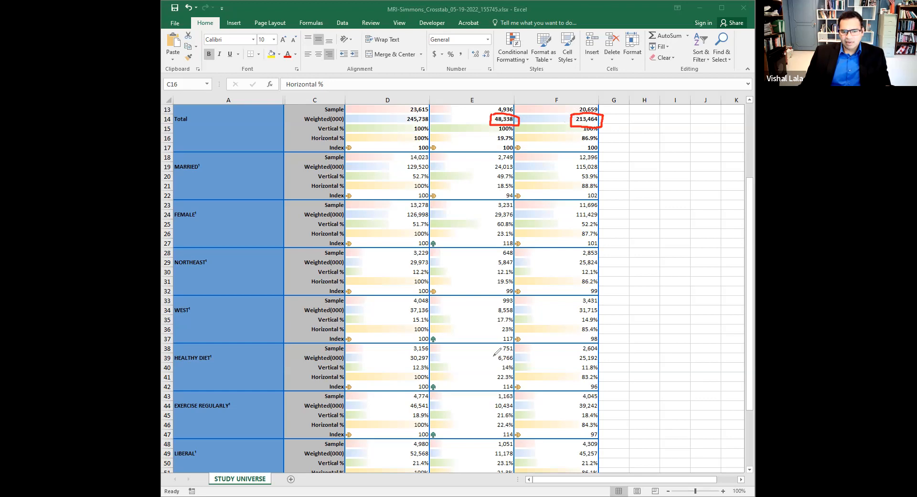
pyautogui.moveTo(492, 357)
pyautogui.mouseDown()
pyautogui.moveTo(493, 366)
pyautogui.moveTo(521, 359)
pyautogui.moveTo(492, 354)
pyautogui.mouseUp()
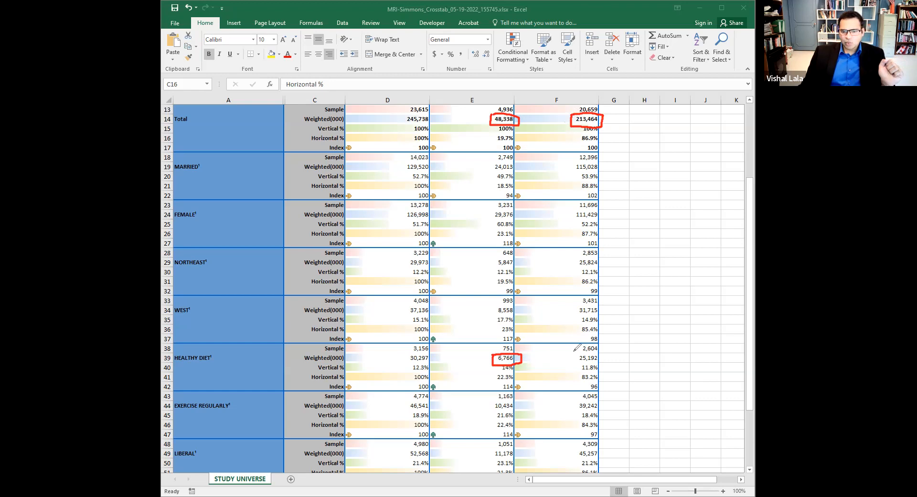
pyautogui.moveTo(574, 354)
pyautogui.mouseDown()
pyautogui.moveTo(591, 366)
pyautogui.moveTo(606, 357)
pyautogui.moveTo(574, 356)
pyautogui.mouseUp()
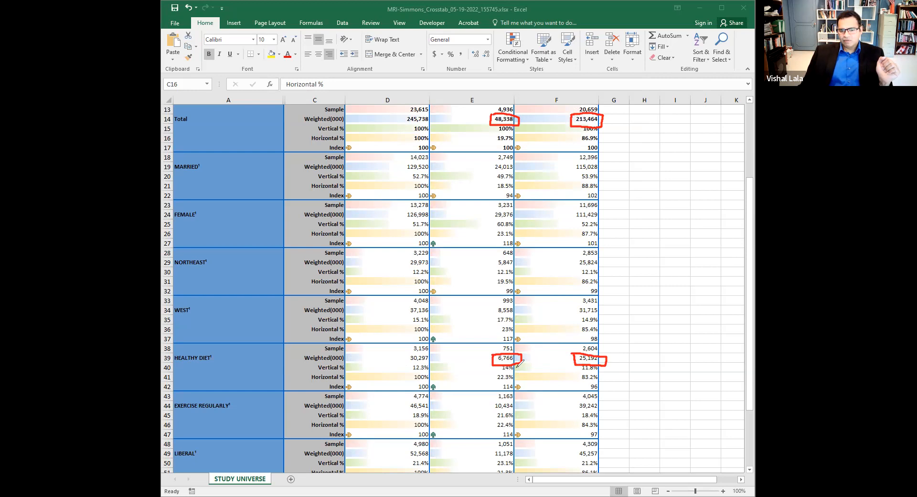
pyautogui.moveTo(500, 366)
pyautogui.mouseDown()
pyautogui.moveTo(600, 373)
pyautogui.moveTo(594, 362)
pyautogui.moveTo(498, 361)
pyautogui.mouseUp()
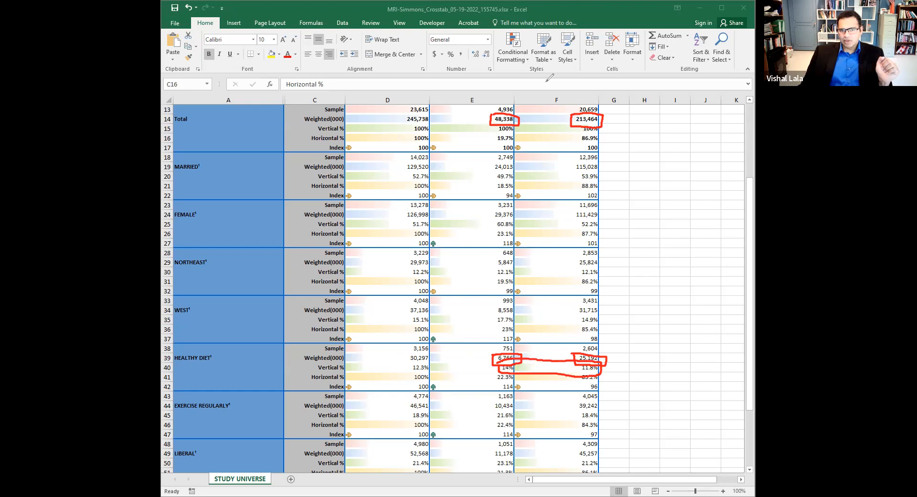
pyautogui.click(546, 81)
pyautogui.moveTo(498, 354)
pyautogui.mouseDown()
pyautogui.moveTo(585, 369)
pyautogui.moveTo(587, 360)
pyautogui.mouseUp()
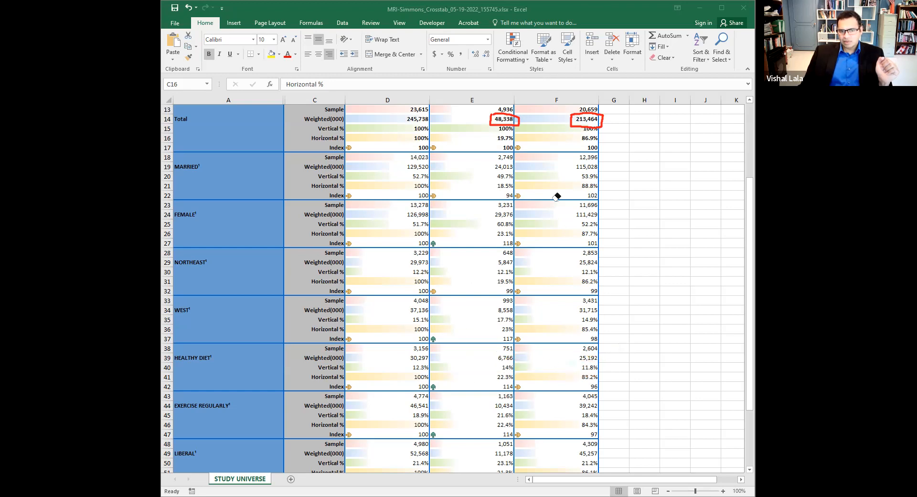
pyautogui.moveTo(596, 121); pyautogui.dragTo(499, 117)
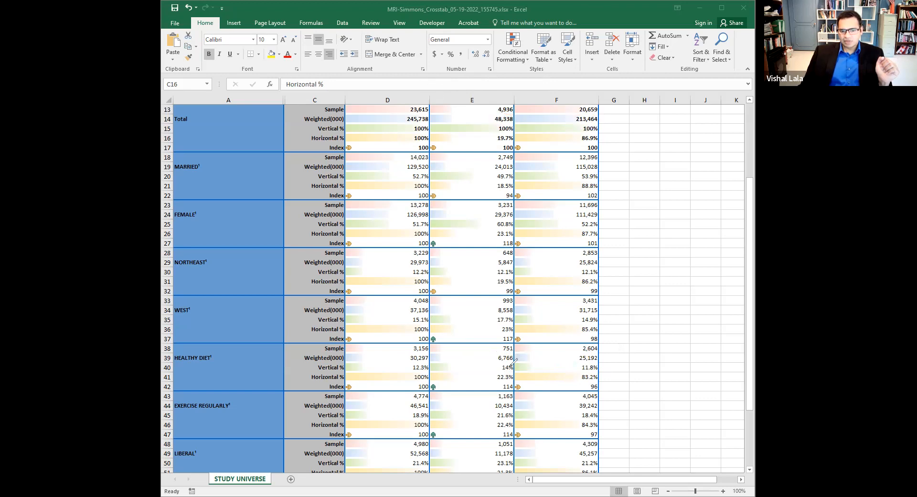
pyautogui.moveTo(492, 363)
pyautogui.mouseDown()
pyautogui.moveTo(493, 371)
pyautogui.moveTo(603, 375)
pyautogui.moveTo(587, 359)
pyautogui.moveTo(495, 359)
pyautogui.mouseUp()
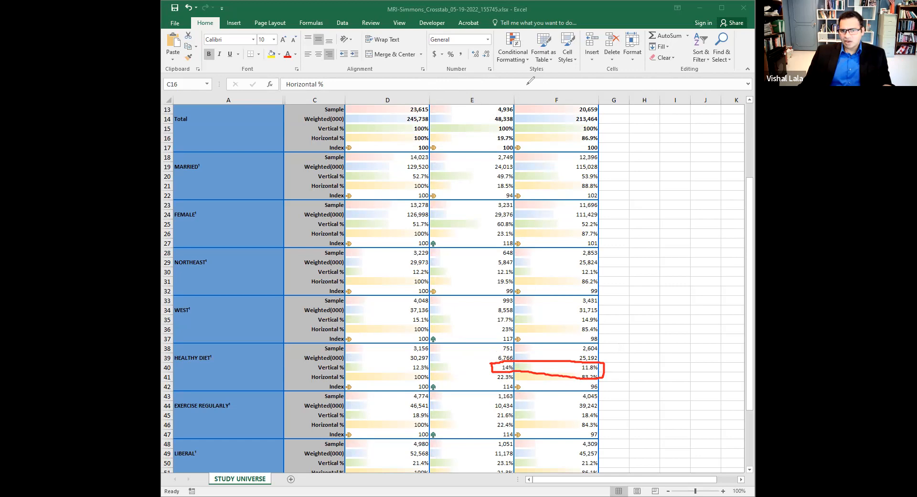
# Compare the Exercise Regularly and Total rows' weighted counts for both consumer groups, and examine the Exercise Regularly row's vertical percentages.
pyautogui.moveTo(495, 115)
pyautogui.mouseDown()
pyautogui.moveTo(525, 120)
pyautogui.moveTo(477, 122)
pyautogui.mouseUp()
pyautogui.moveTo(494, 410)
pyautogui.mouseDown()
pyautogui.moveTo(521, 406)
pyautogui.moveTo(491, 403)
pyautogui.mouseUp()
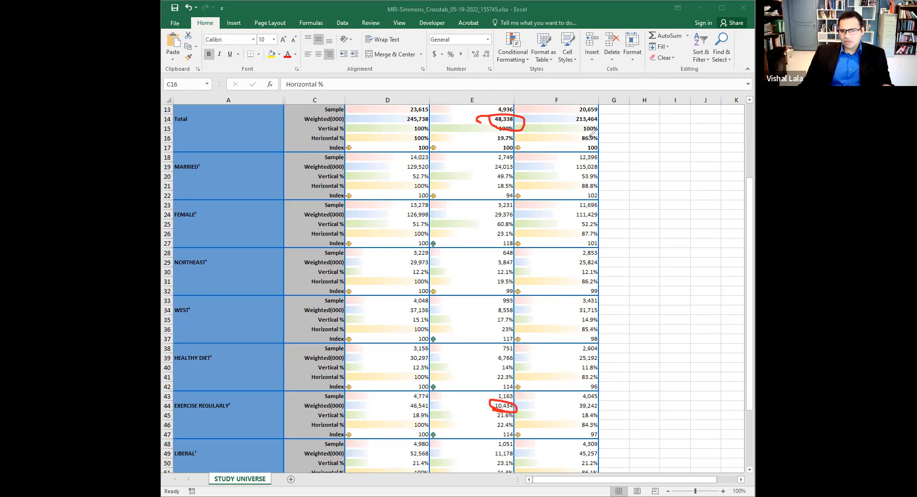
pyautogui.moveTo(579, 124)
pyautogui.mouseDown()
pyautogui.moveTo(607, 113)
pyautogui.moveTo(576, 126)
pyautogui.mouseUp()
pyautogui.moveTo(578, 411)
pyautogui.mouseDown()
pyautogui.moveTo(608, 397)
pyautogui.moveTo(571, 399)
pyautogui.mouseUp()
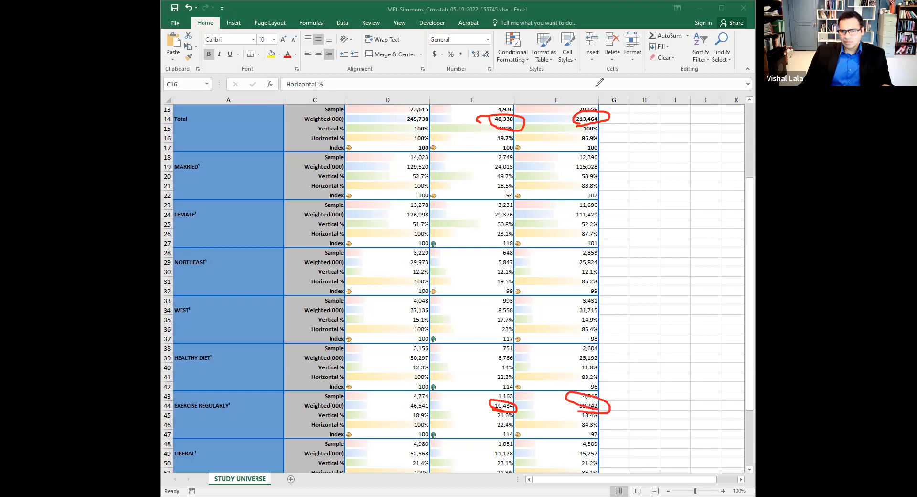
pyautogui.click(596, 87)
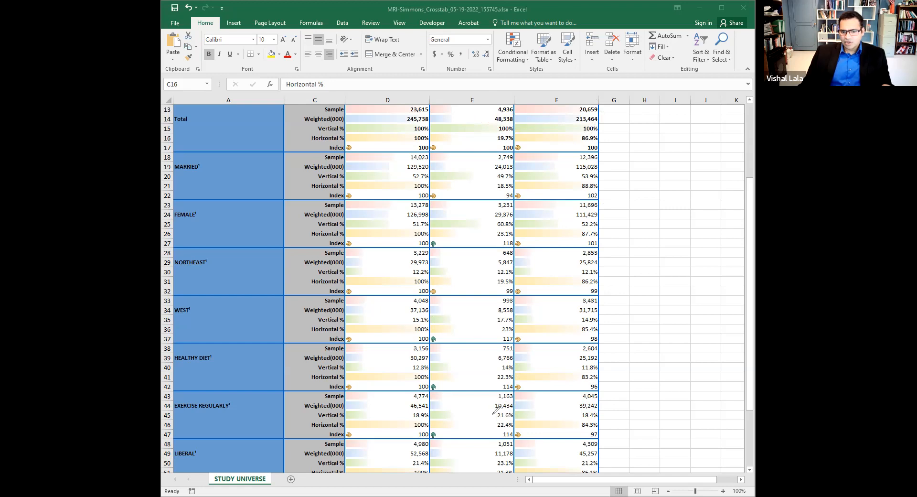
pyautogui.moveTo(494, 417)
pyautogui.mouseDown()
pyautogui.moveTo(520, 421)
pyautogui.moveTo(524, 407)
pyautogui.moveTo(495, 407)
pyautogui.mouseUp()
pyautogui.moveTo(577, 412)
pyautogui.mouseDown()
pyautogui.moveTo(578, 424)
pyautogui.moveTo(608, 414)
pyautogui.moveTo(574, 416)
pyautogui.mouseUp()
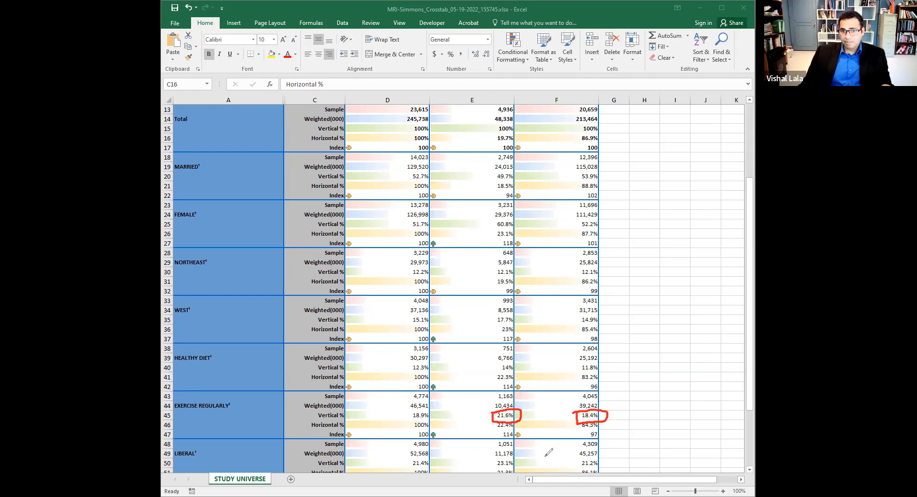
pyautogui.click(601, 79)
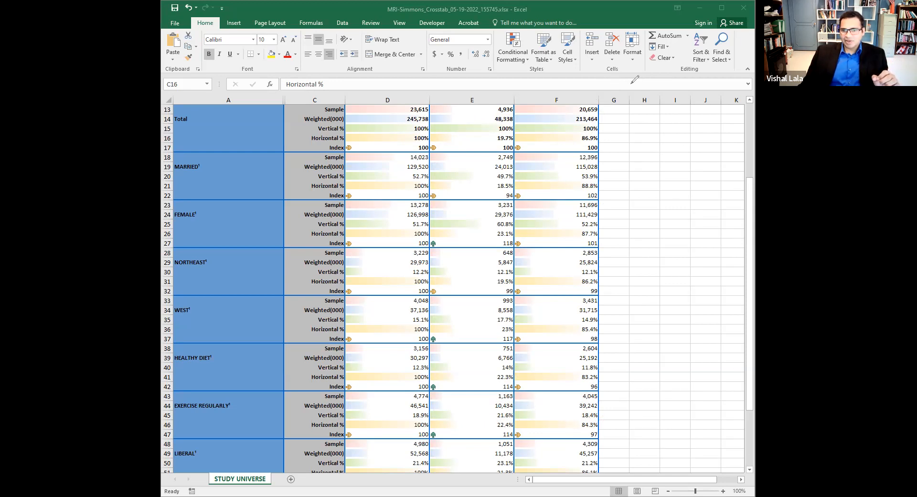
# Compare the Liberal row's vertical percentages for froyo consumers and ice cream consumers.
pyautogui.click(643, 329)
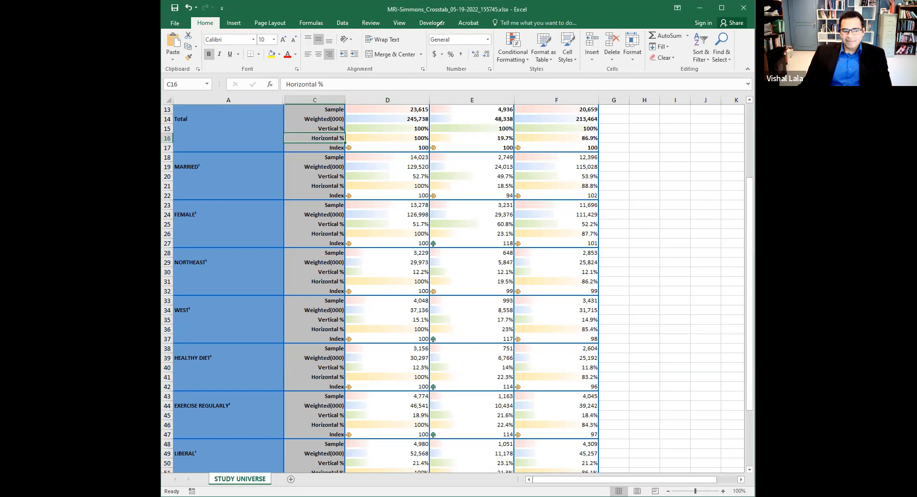
pyautogui.moveTo(207, 457); pyautogui.dragTo(206, 456)
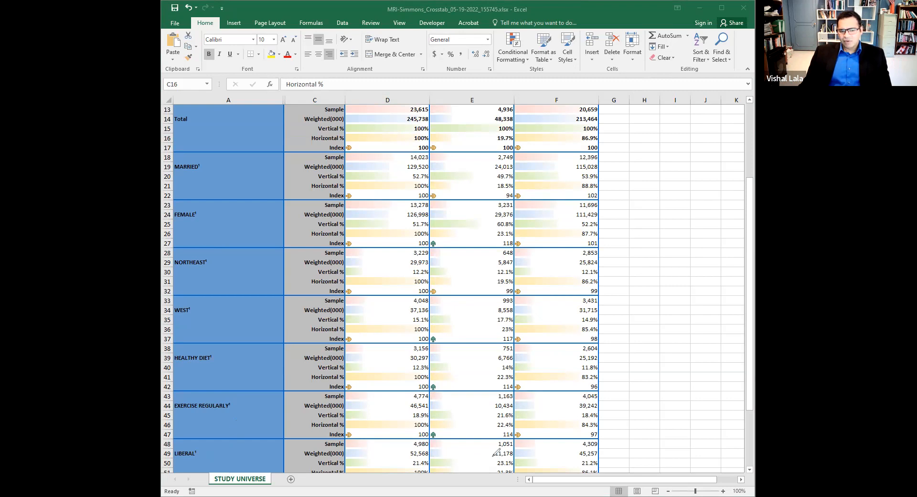
pyautogui.moveTo(488, 461)
pyautogui.mouseDown()
pyautogui.moveTo(513, 467)
pyautogui.moveTo(524, 459)
pyautogui.moveTo(488, 464)
pyautogui.mouseUp()
pyautogui.moveTo(577, 457)
pyautogui.mouseDown()
pyautogui.moveTo(583, 467)
pyautogui.moveTo(613, 460)
pyautogui.moveTo(603, 459)
pyautogui.mouseUp()
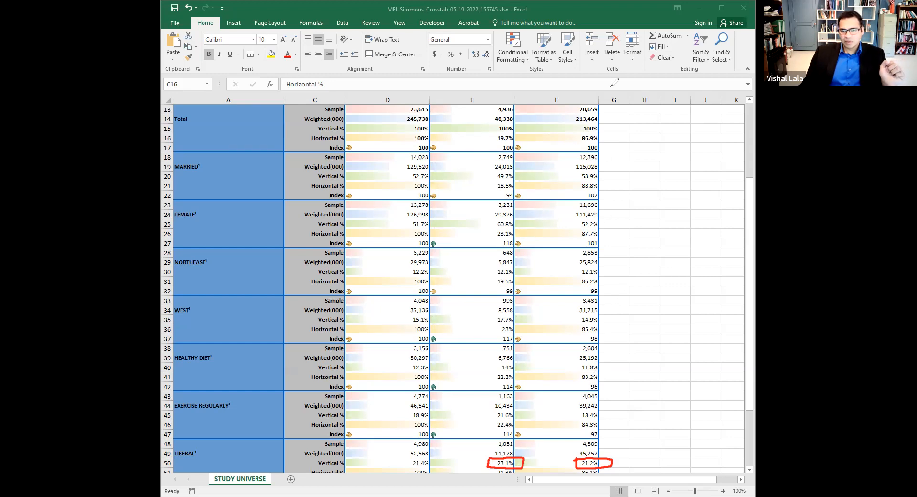
pyautogui.click(611, 87)
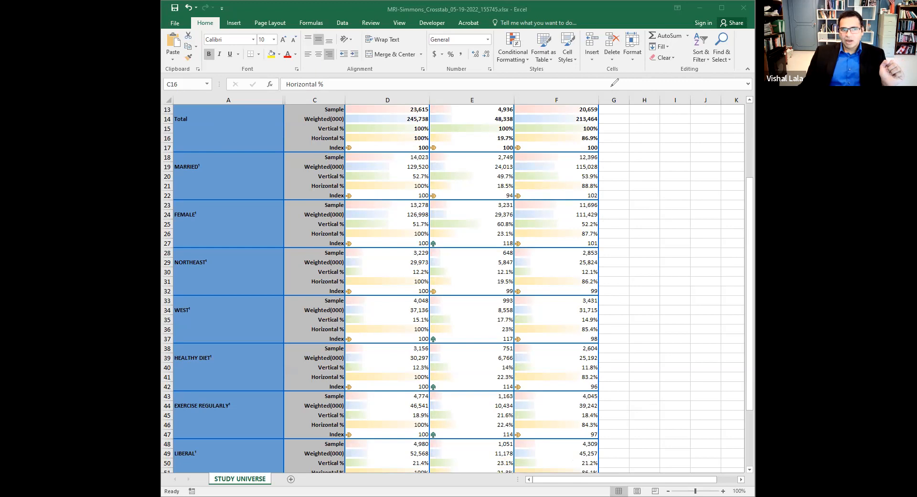